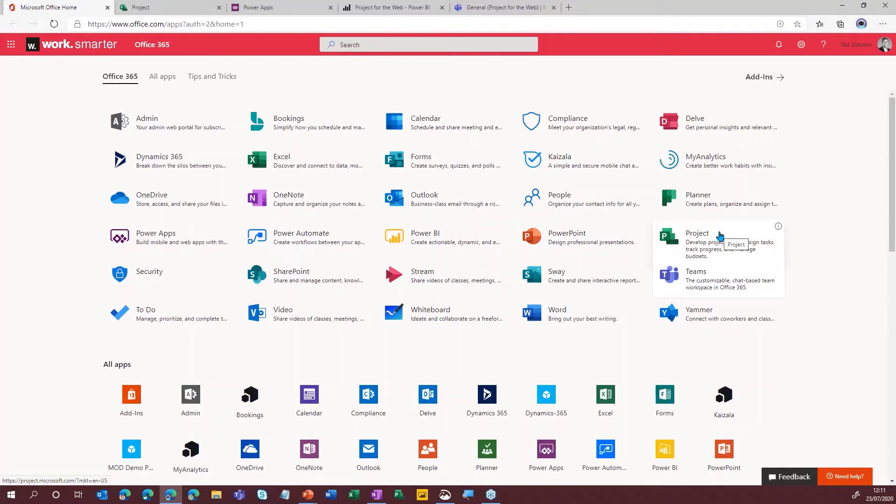
Step: Create a new blank Untitled project from the Project for the Web hub
{"action": "left_click", "coordinate": [167, 7]}
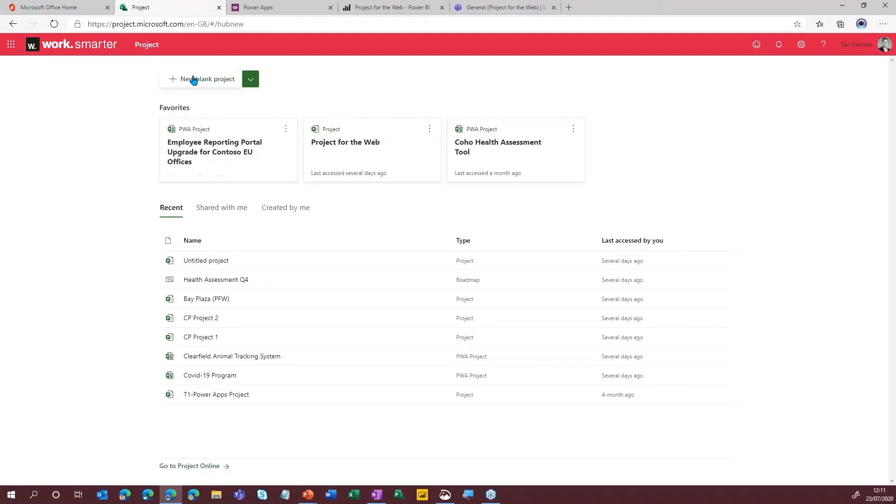
{"action": "left_click", "coordinate": [193, 79]}
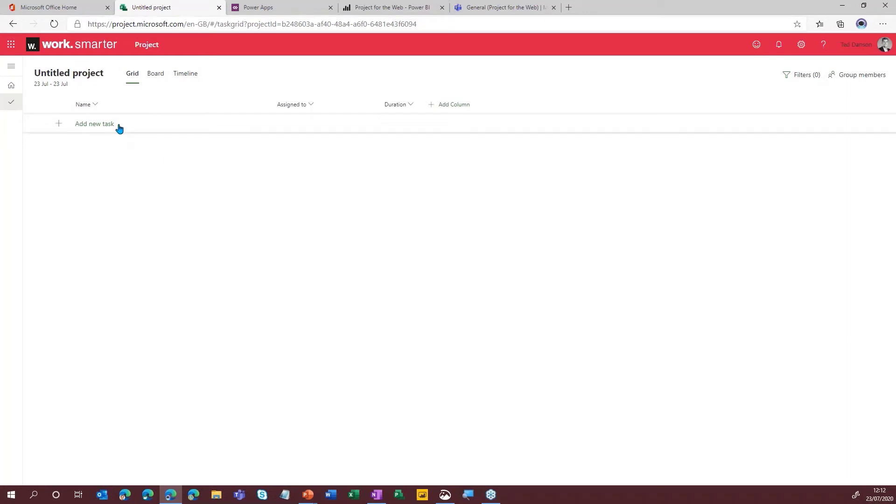
Step: Enter Campaign Setup, Task 1, Task 2, Task 3 and Task 4 as task rows, capitalising 'task 3'
{"action": "left_click", "coordinate": [114, 125]}
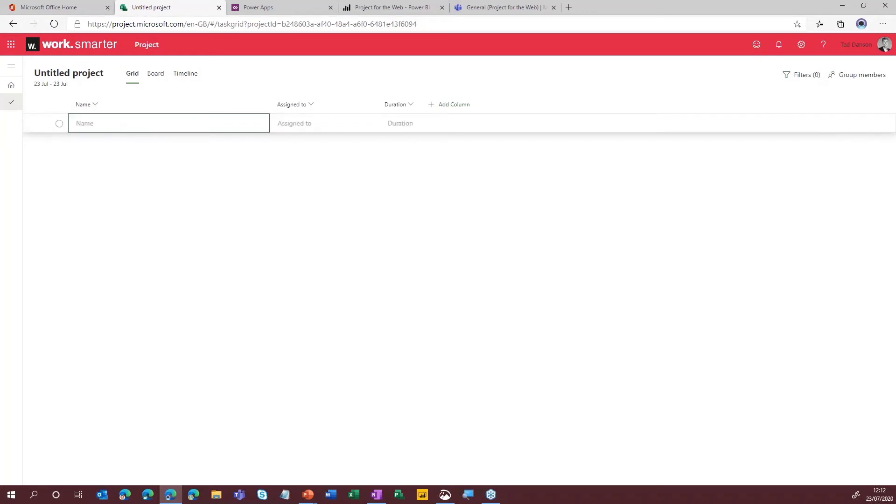
{"action": "type", "text": "Campaign Setup"}
{"action": "key", "text": "Return"}
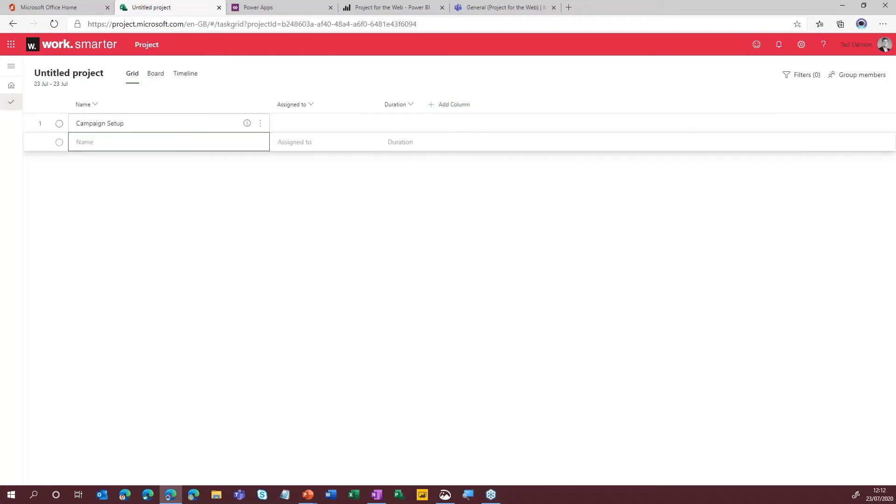
{"action": "type", "text": "Task 1"}
{"action": "key", "text": "Return"}
{"action": "type", "text": "T"}
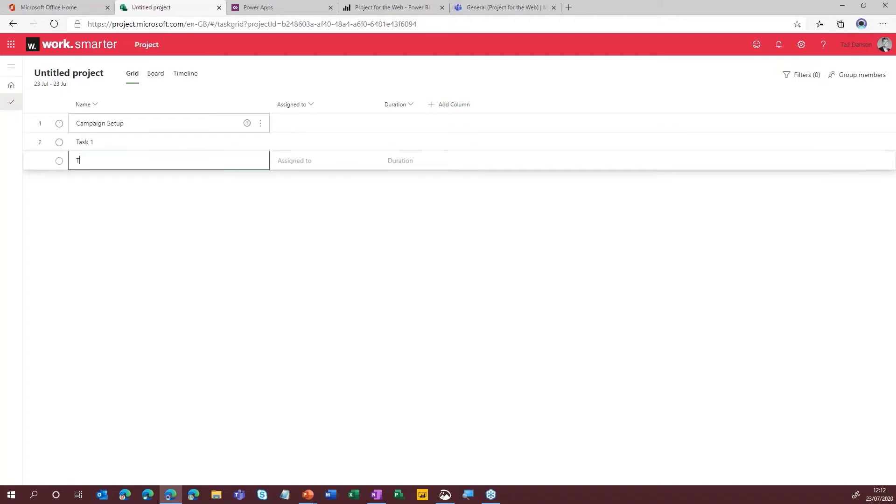
{"action": "type", "text": "ask 2"}
{"action": "key", "text": "Return"}
{"action": "type", "text": "task "}
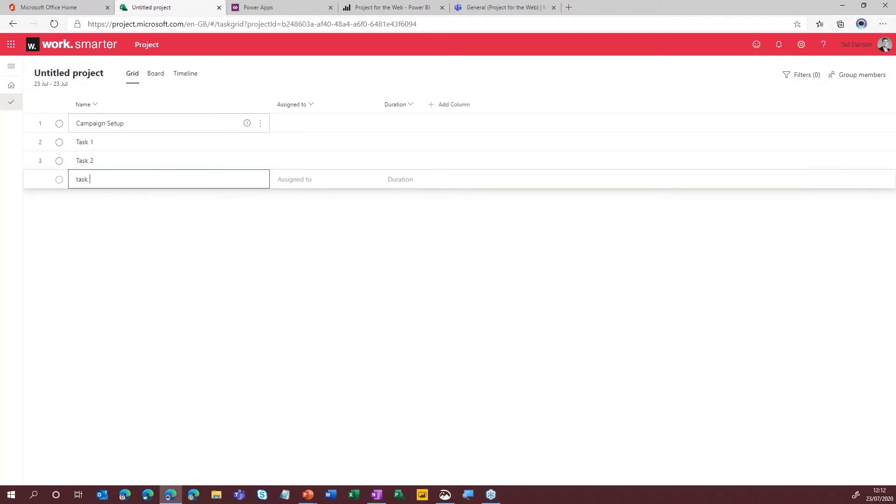
{"action": "type", "text": "3"}
{"action": "key", "text": "Return"}
{"action": "type", "text": "Task 4"}
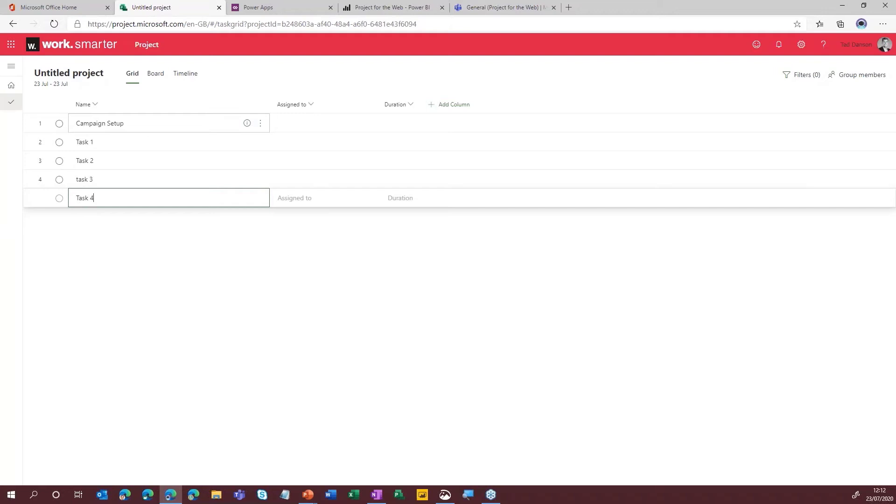
{"action": "key", "text": "Return"}
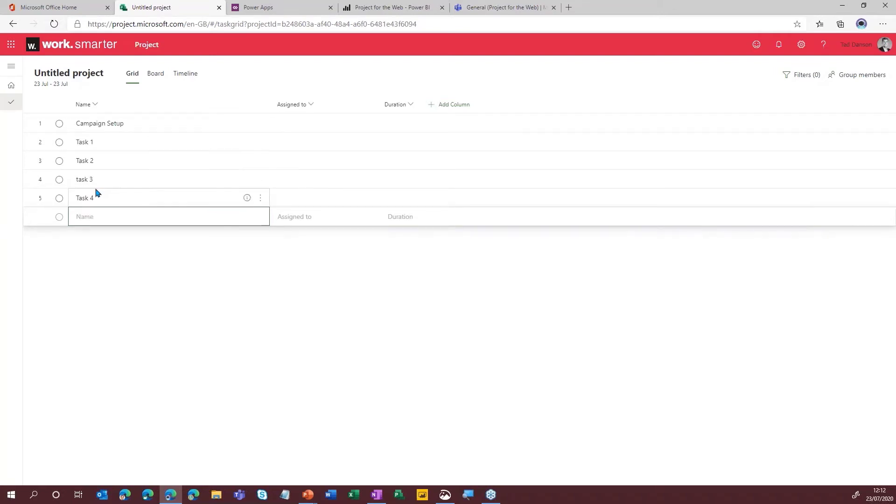
{"action": "double_click", "coordinate": [80, 179]}
{"action": "type", "text": "Task"}
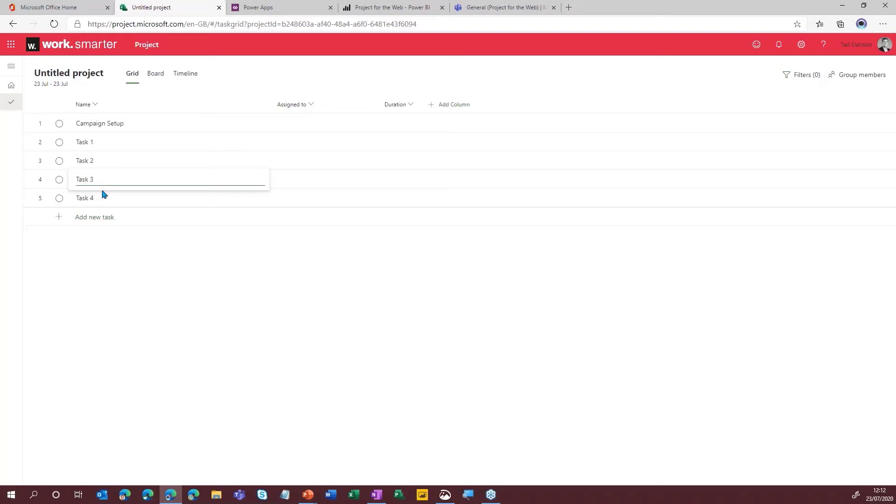
Step: Indent Task 1 through Task 4 as subtasks beneath Campaign Setup
{"action": "left_click", "coordinate": [182, 144]}
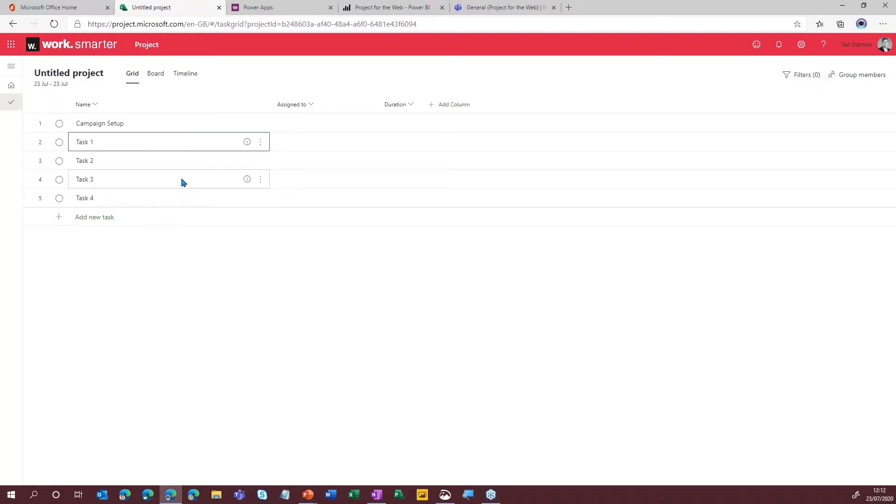
{"action": "left_click", "coordinate": [181, 203], "text": "shift"}
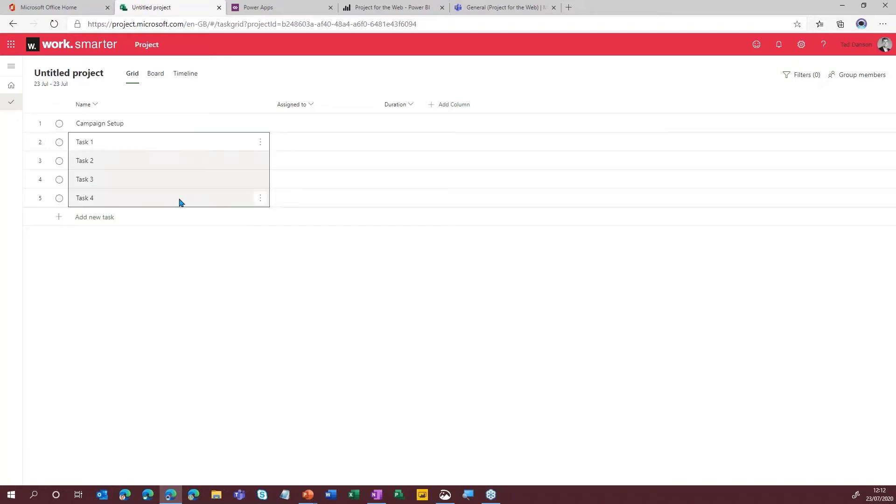
{"action": "left_click", "coordinate": [261, 143]}
{"action": "left_click", "coordinate": [282, 159]}
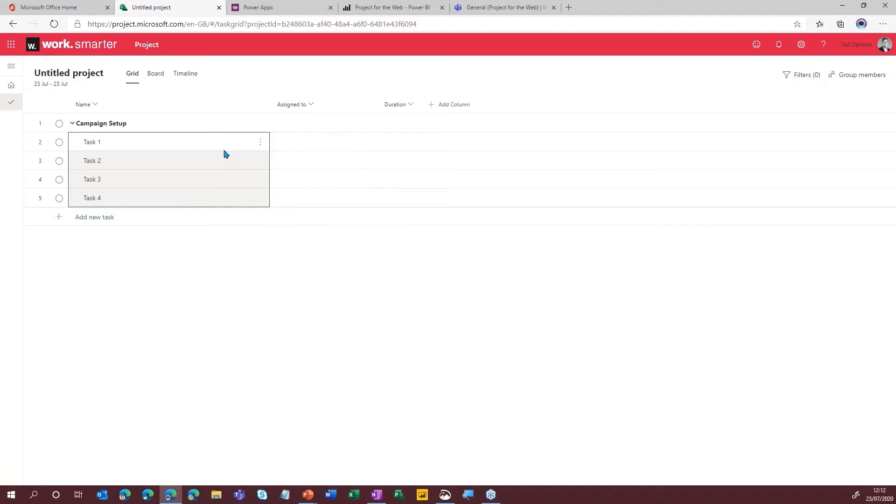
{"action": "left_click", "coordinate": [320, 150]}
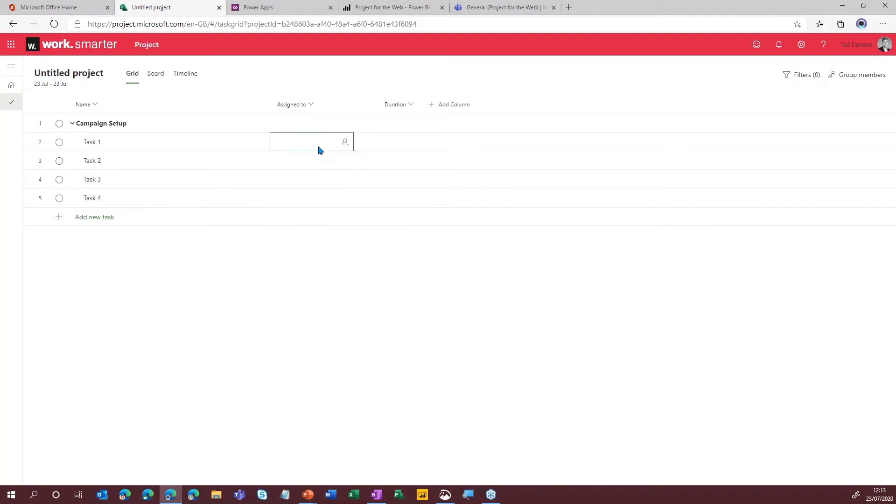
Step: Search for the team member by name and pick the suggestion to assign Task 1
{"action": "type", "text": "meg"}
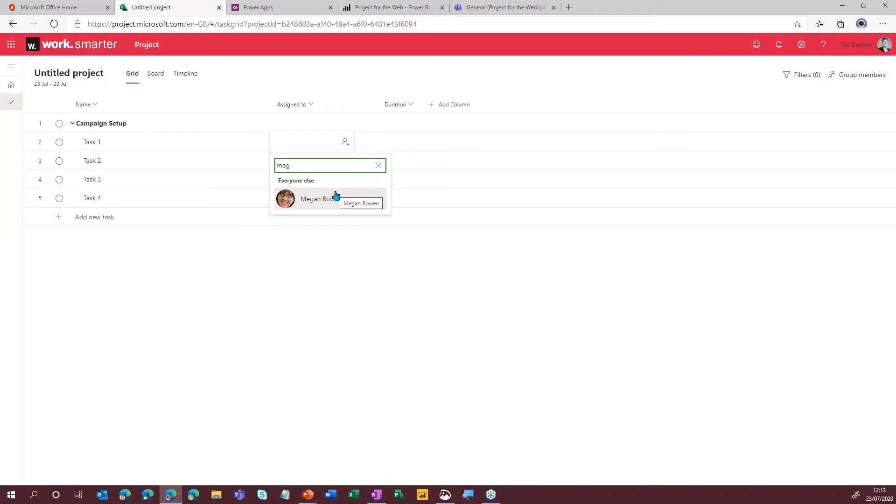
{"action": "left_click", "coordinate": [316, 202]}
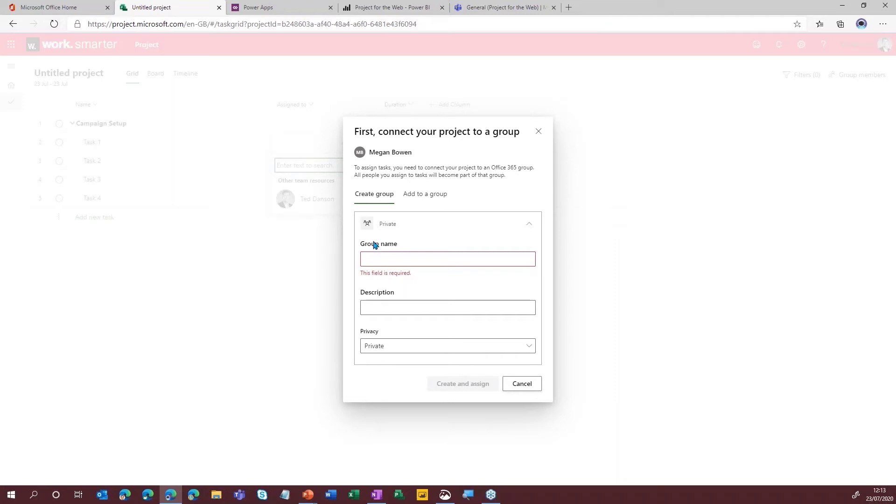
Step: Link the plan to the existing Project for the Web group and confirm Task 1's assignee
{"action": "left_click", "coordinate": [424, 199]}
{"action": "left_click", "coordinate": [442, 288]}
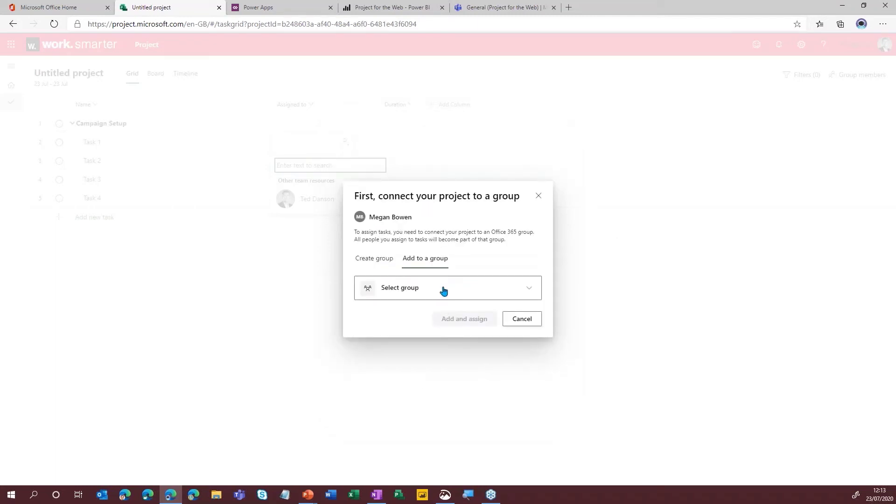
{"action": "scroll", "coordinate": [434, 348], "scroll_direction": "down", "scroll_amount": 4}
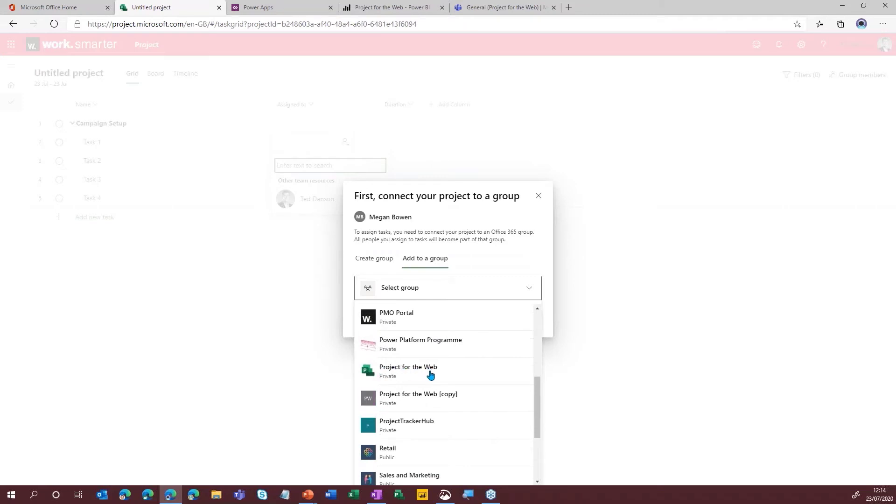
{"action": "left_click", "coordinate": [409, 372]}
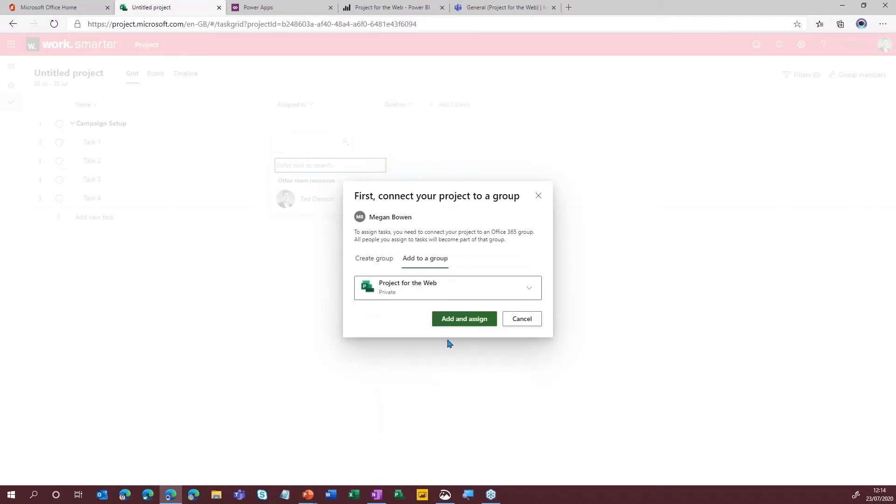
{"action": "left_click", "coordinate": [463, 319]}
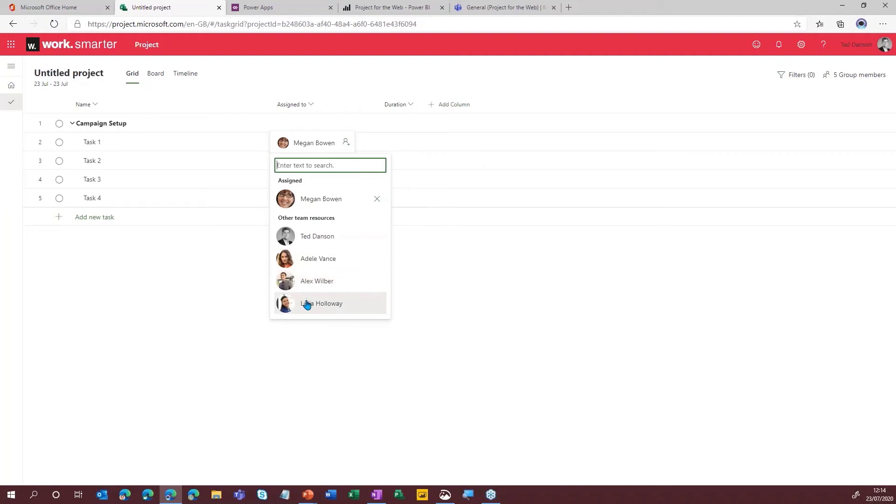
Step: Assign different team members to Task 2 and Task 3
{"action": "left_click", "coordinate": [503, 289]}
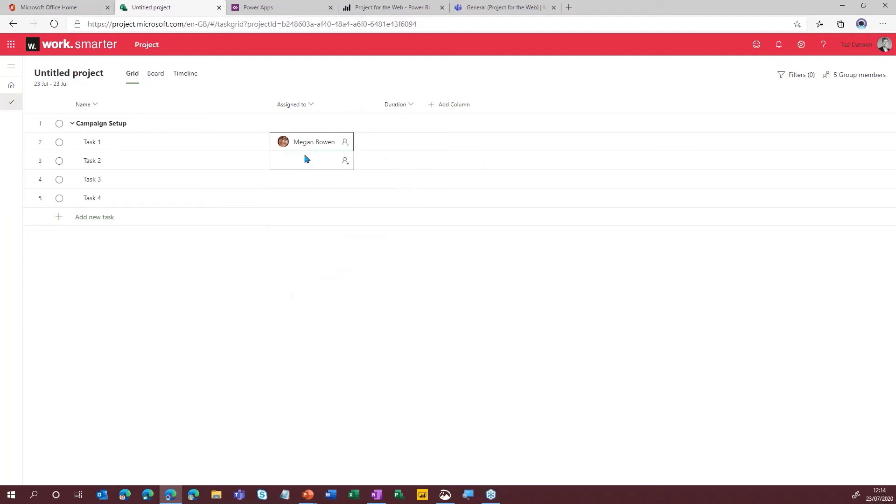
{"action": "left_click", "coordinate": [306, 159]}
{"action": "left_click", "coordinate": [345, 162]}
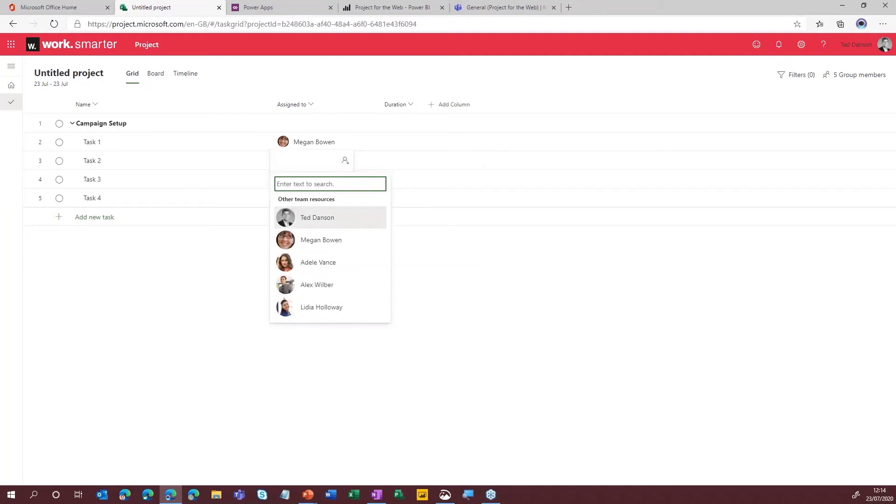
{"action": "left_click", "coordinate": [306, 263]}
{"action": "left_click", "coordinate": [422, 262]}
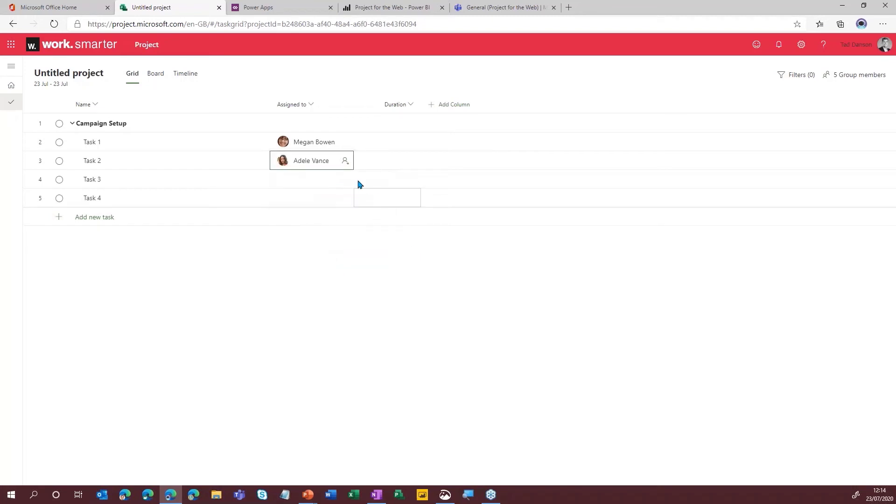
{"action": "left_click", "coordinate": [345, 181]}
{"action": "left_click", "coordinate": [345, 180]}
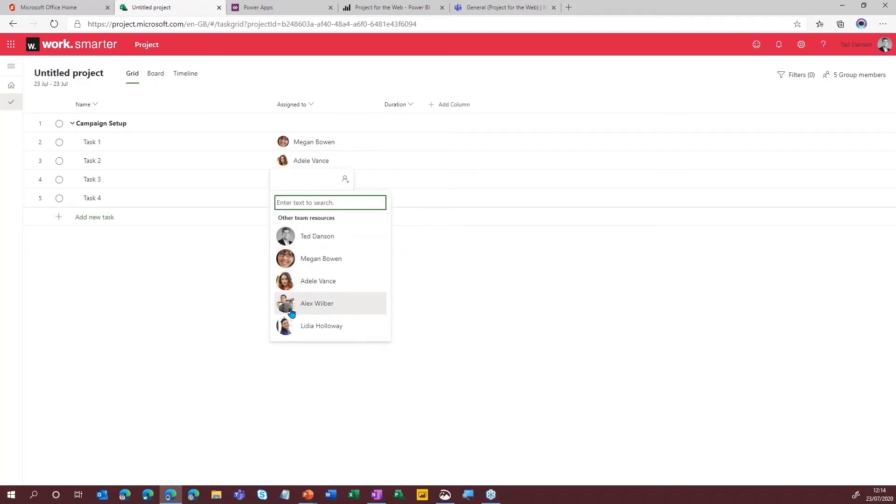
{"action": "left_click", "coordinate": [292, 307]}
Step: Assign the remaining team member to Task 4
{"action": "left_click", "coordinate": [406, 244]}
{"action": "left_click", "coordinate": [345, 199]}
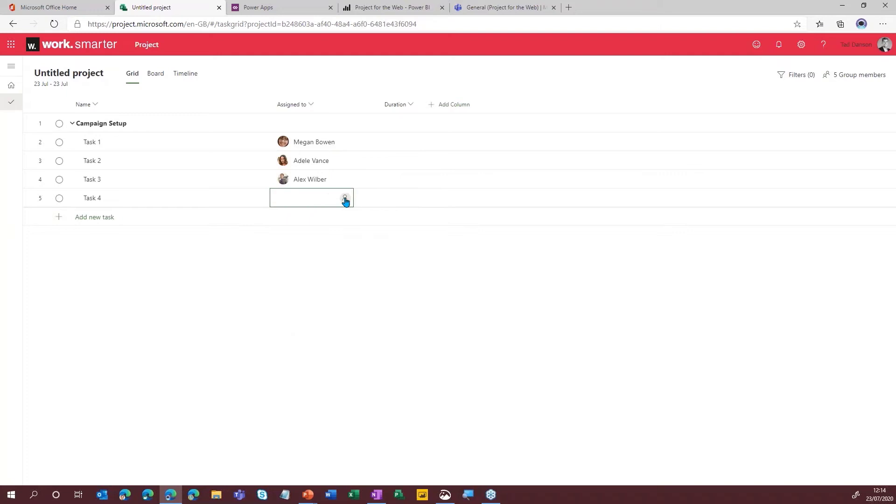
{"action": "left_click", "coordinate": [345, 198]}
{"action": "left_click", "coordinate": [312, 344]}
{"action": "left_click", "coordinate": [500, 323]}
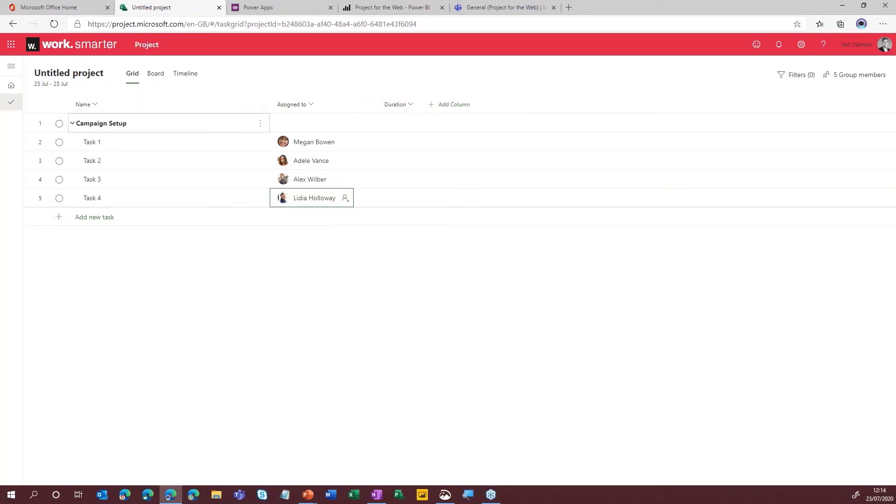
{"action": "left_click", "coordinate": [446, 108]}
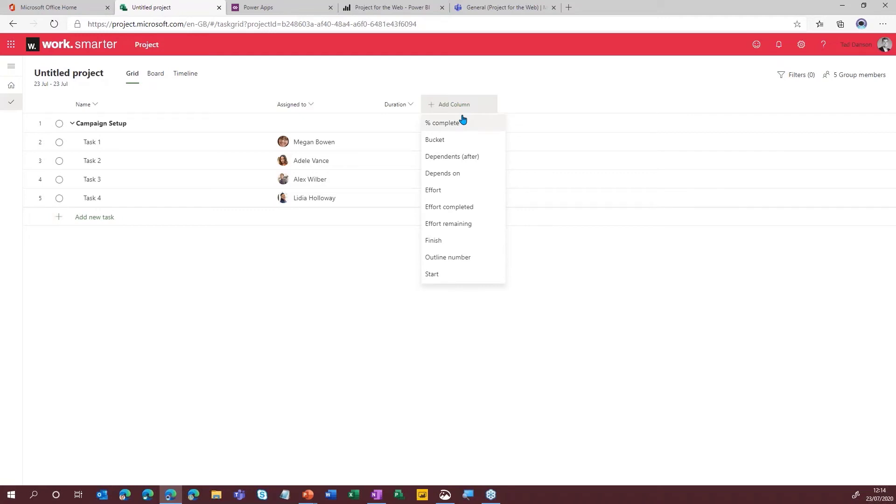
Step: Add four grid columns: Effort, Effort completed, Effort remaining and Depends on
{"action": "left_click", "coordinate": [439, 189]}
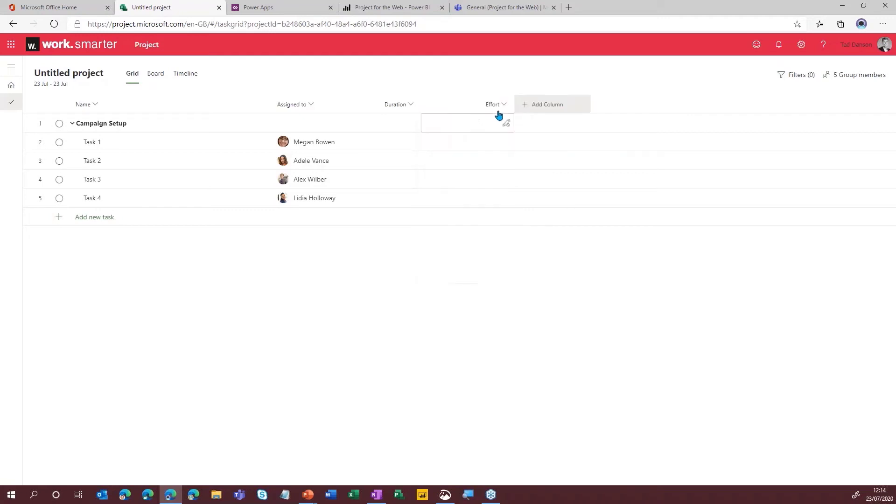
{"action": "left_click", "coordinate": [528, 109]}
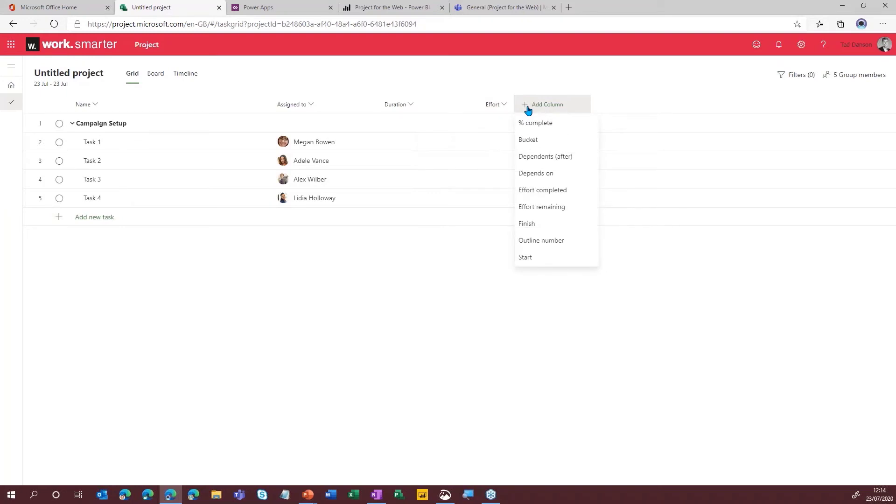
{"action": "left_click", "coordinate": [536, 199]}
{"action": "left_click", "coordinate": [621, 108]}
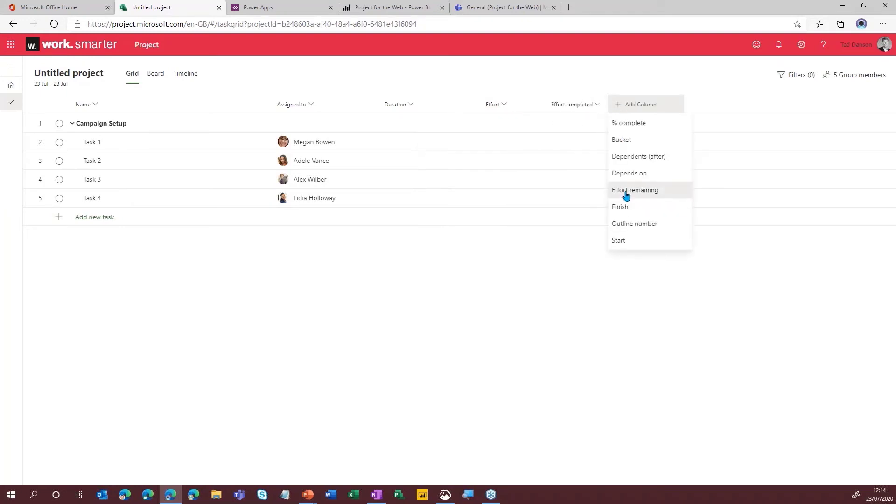
{"action": "left_click", "coordinate": [626, 195]}
{"action": "left_click", "coordinate": [709, 109]}
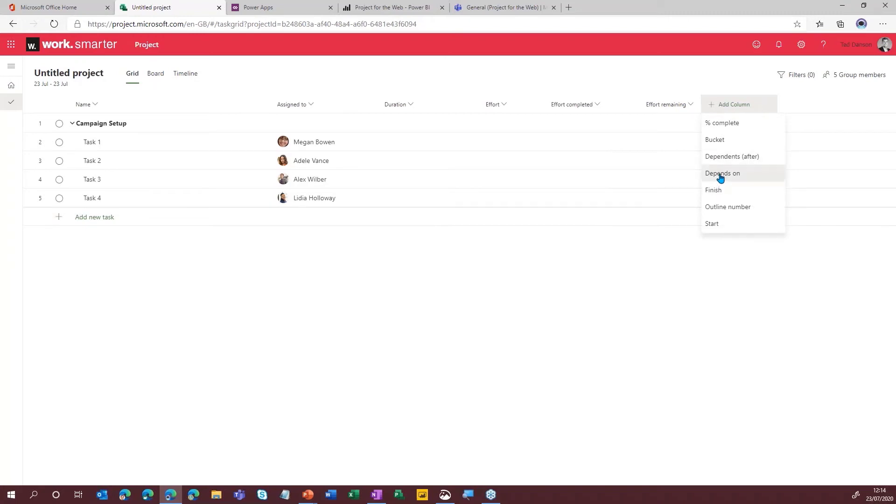
{"action": "left_click", "coordinate": [720, 177]}
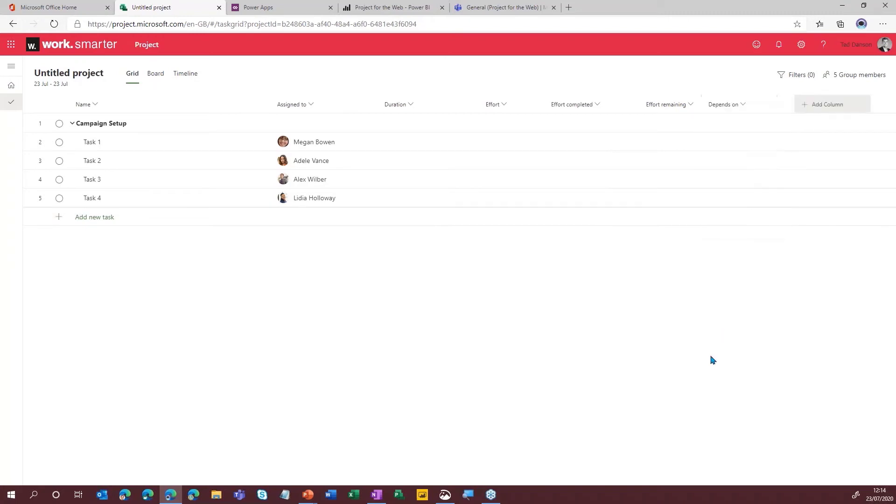
Step: Enter effort of 5d for Task 1 and 3d for Task 2
{"action": "left_click", "coordinate": [488, 146]}
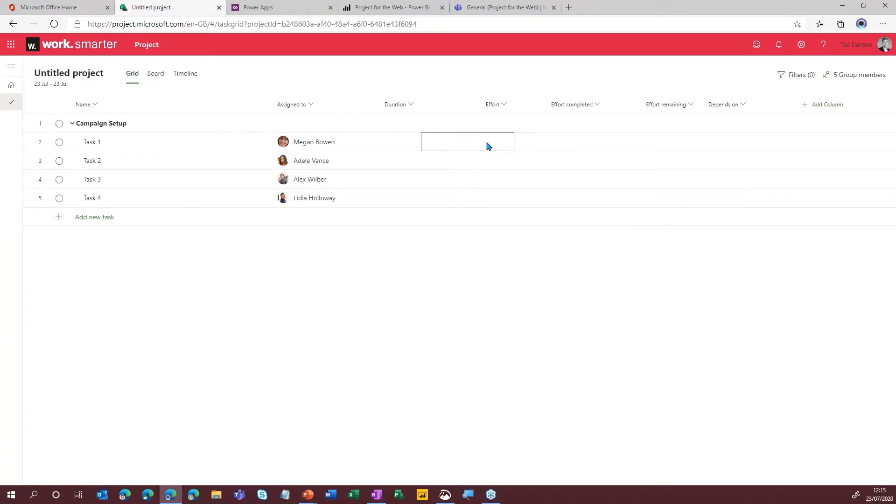
{"action": "left_click", "coordinate": [488, 146]}
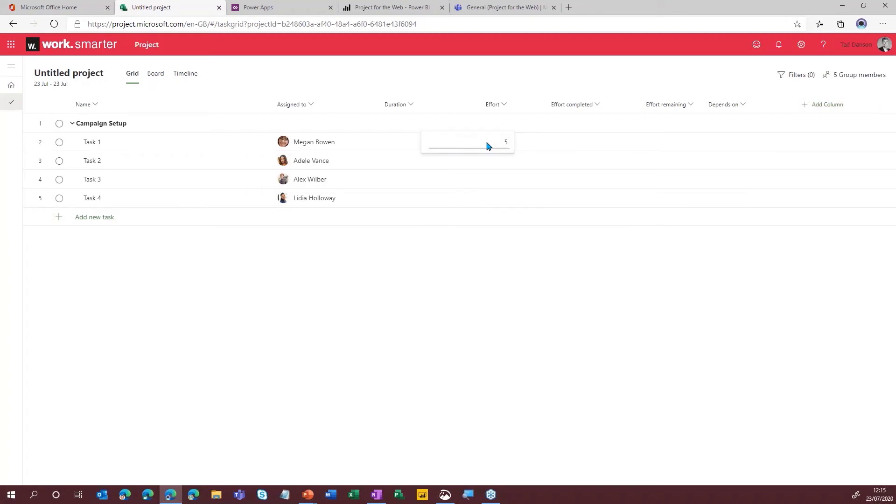
{"action": "type", "text": "5d"}
{"action": "key", "text": "Return"}
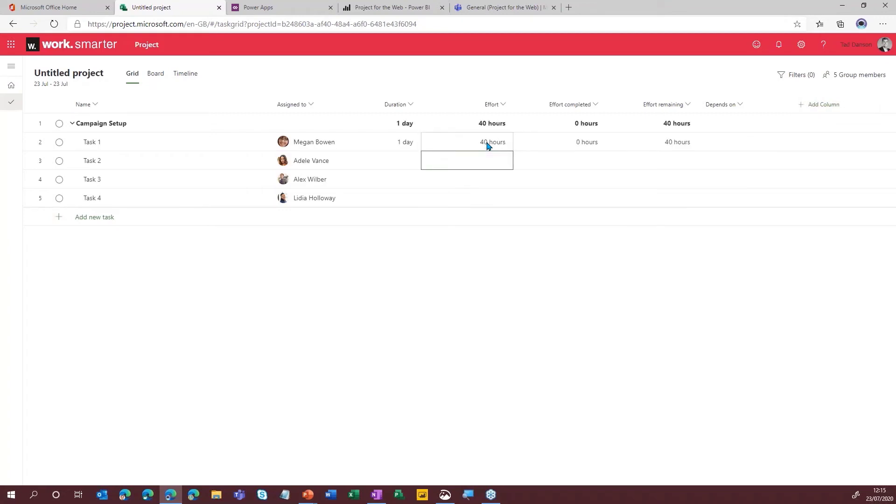
{"action": "type", "text": "3d"}
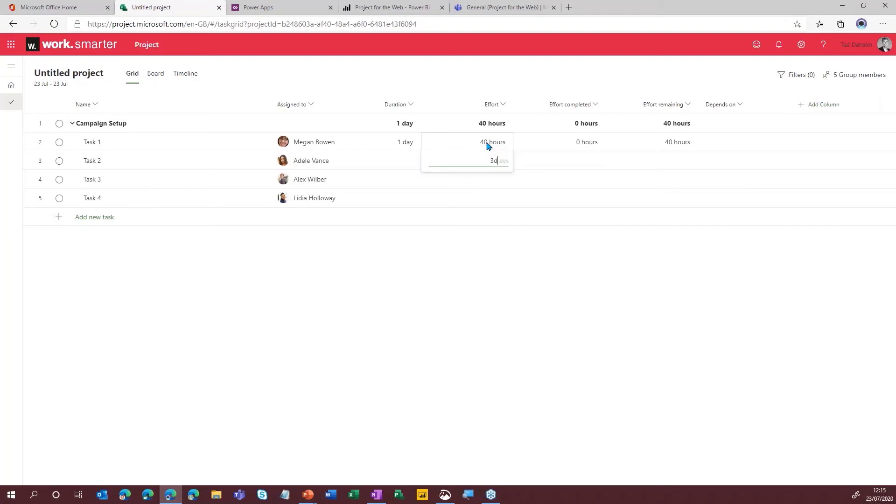
{"action": "key", "text": "Return"}
Step: Enter effort of 7d for Task 3, correcting a 7h entry, and 10d for Task 4
{"action": "left_click", "coordinate": [493, 179]}
{"action": "type", "text": "7h"}
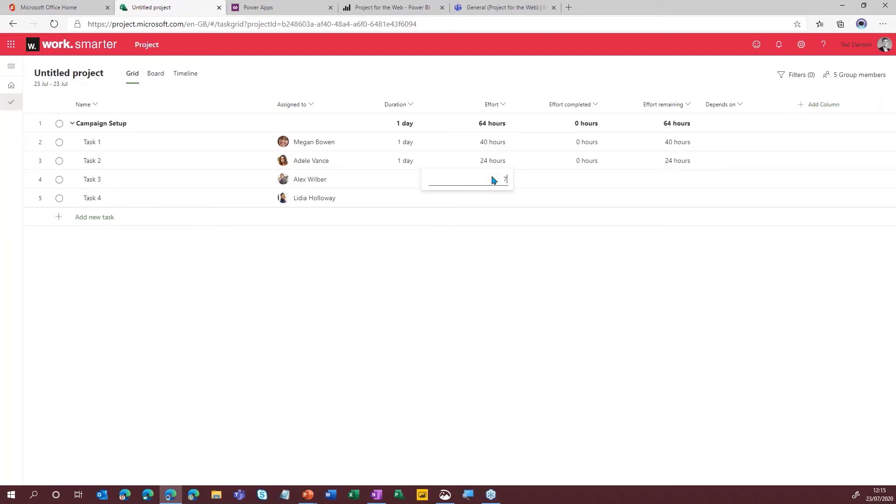
{"action": "key", "text": "Return"}
{"action": "left_click", "coordinate": [493, 179]}
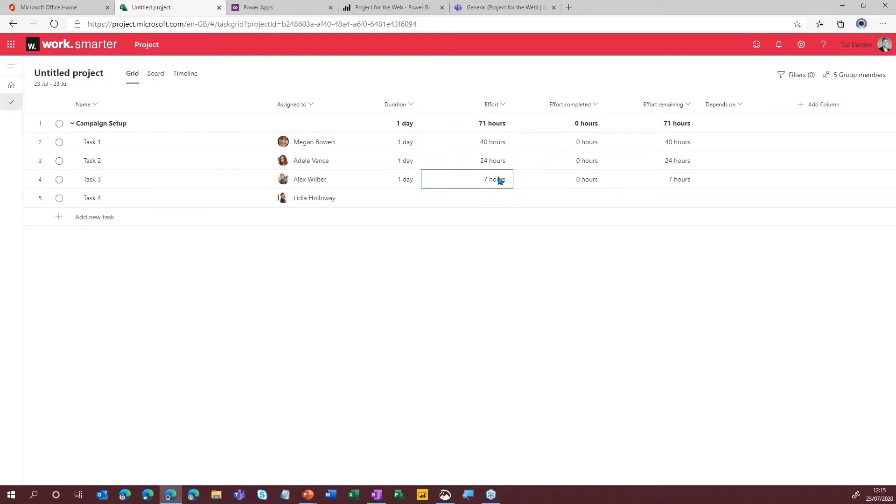
{"action": "left_click", "coordinate": [499, 180]}
{"action": "type", "text": "7d"}
{"action": "key", "text": "Return"}
{"action": "left_click", "coordinate": [494, 199]}
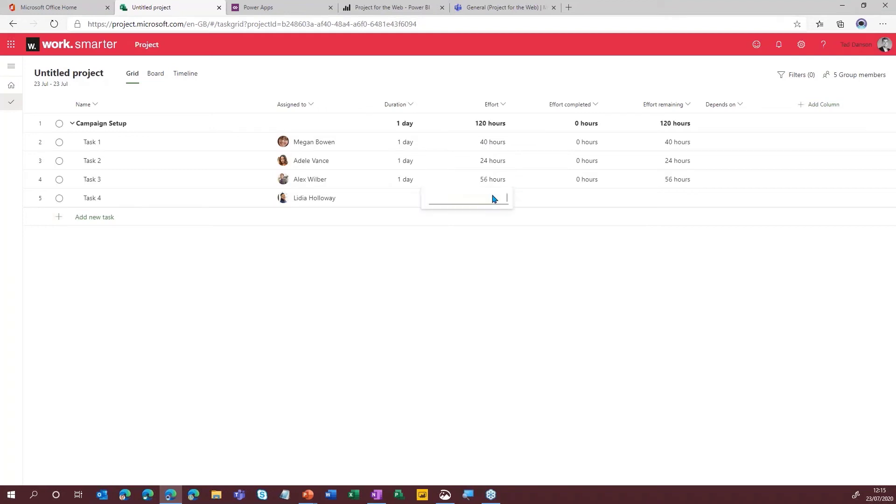
{"action": "type", "text": "10d"}
{"action": "left_click", "coordinate": [500, 237]}
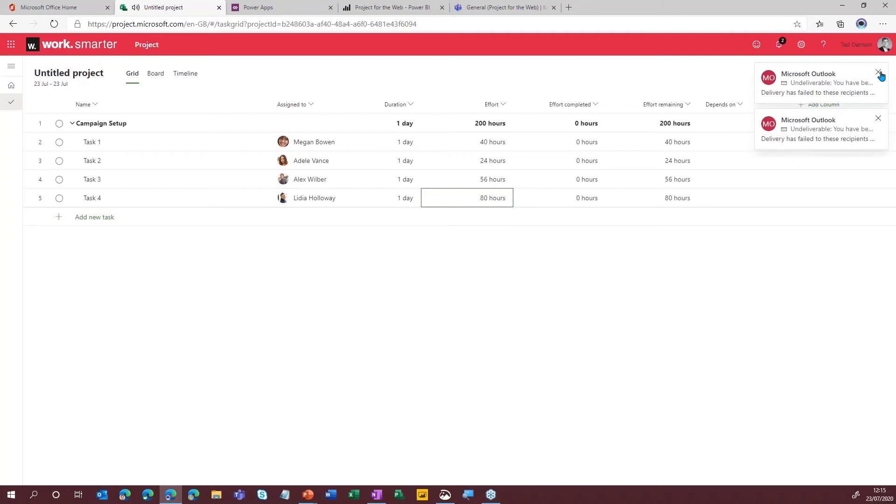
Step: Rename the project from Untitled project to Webinar Demo in its details pane
{"action": "left_click", "coordinate": [879, 73]}
{"action": "left_click", "coordinate": [879, 73]}
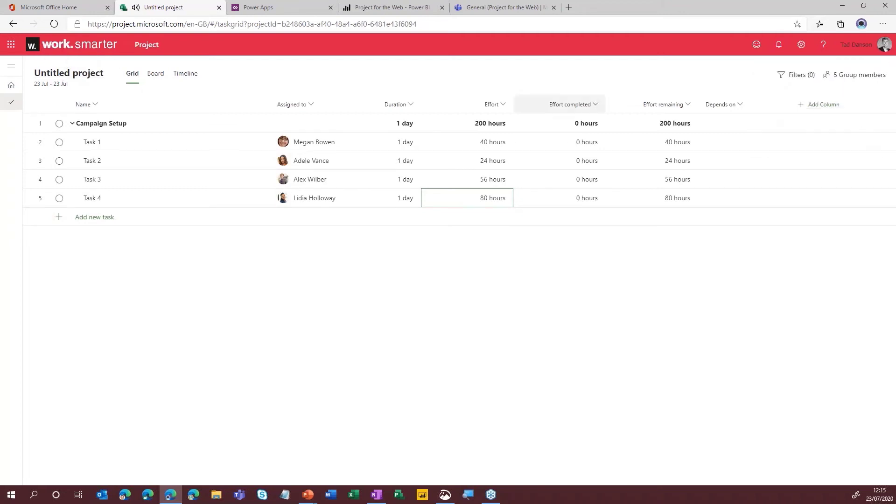
{"action": "left_click", "coordinate": [70, 74]}
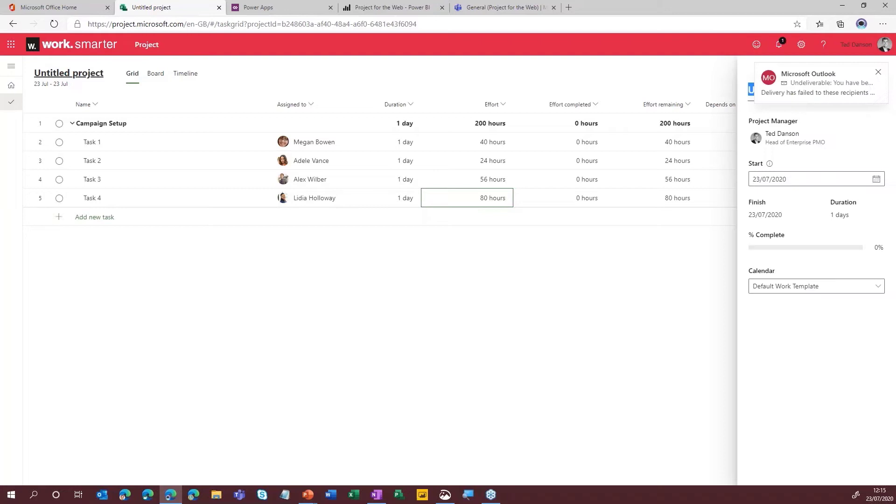
{"action": "left_click", "coordinate": [879, 73]}
{"action": "left_click", "coordinate": [879, 72]}
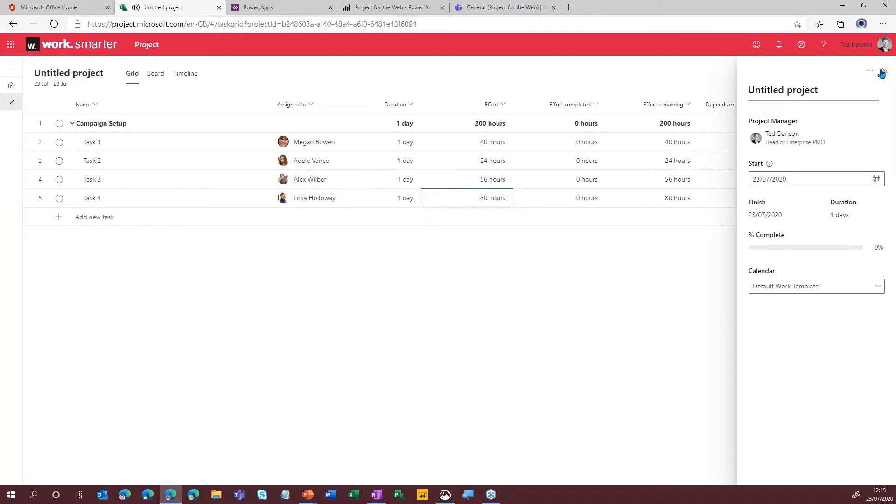
{"action": "left_click", "coordinate": [819, 88]}
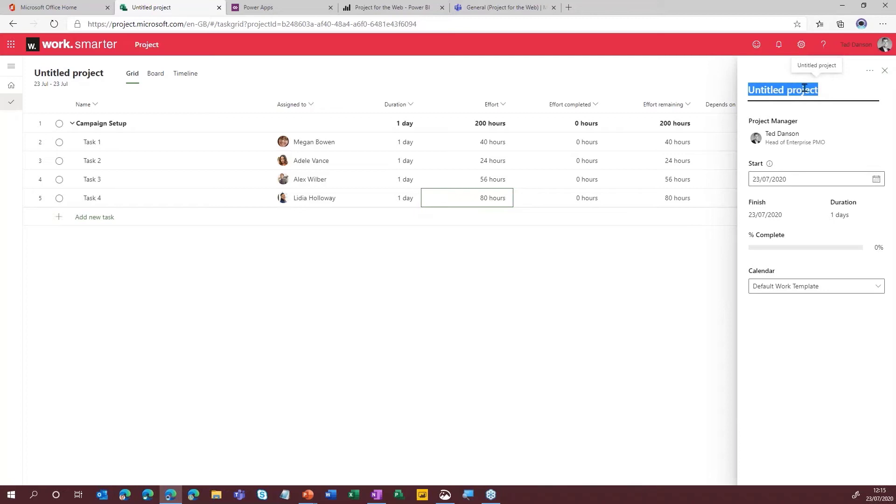
{"action": "type", "text": "Webinar Demo"}
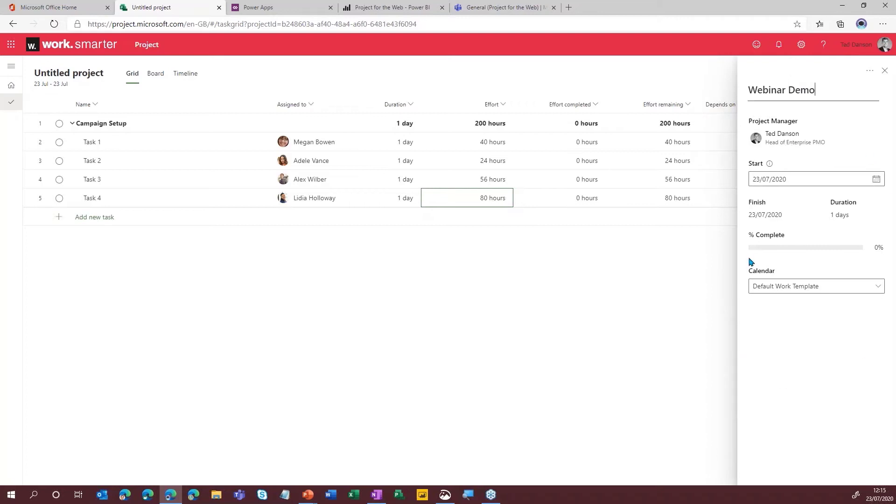
{"action": "left_click", "coordinate": [885, 72]}
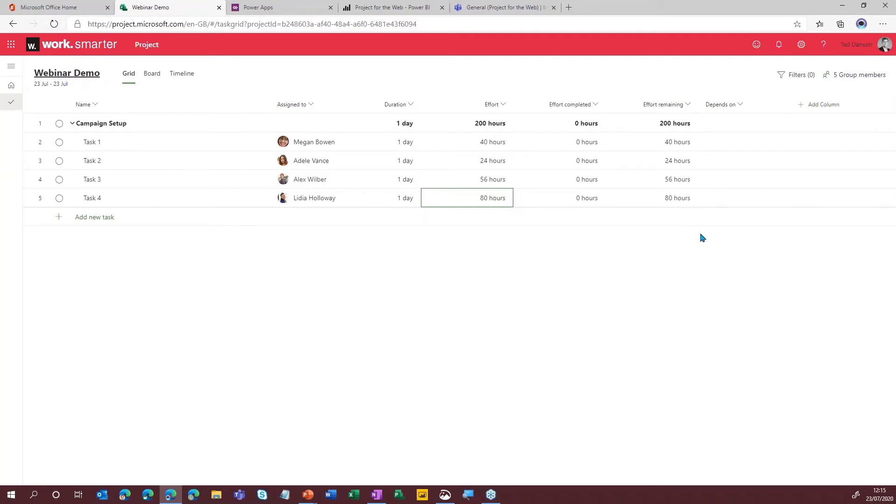
Step: Show the board grouped by Progress and move Task 1 through In progress into Completed
{"action": "left_click", "coordinate": [151, 78]}
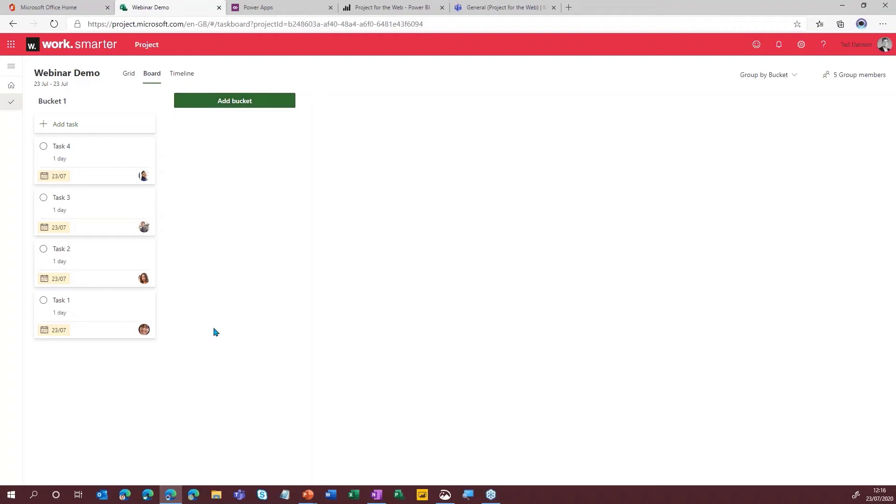
{"action": "left_click", "coordinate": [775, 79]}
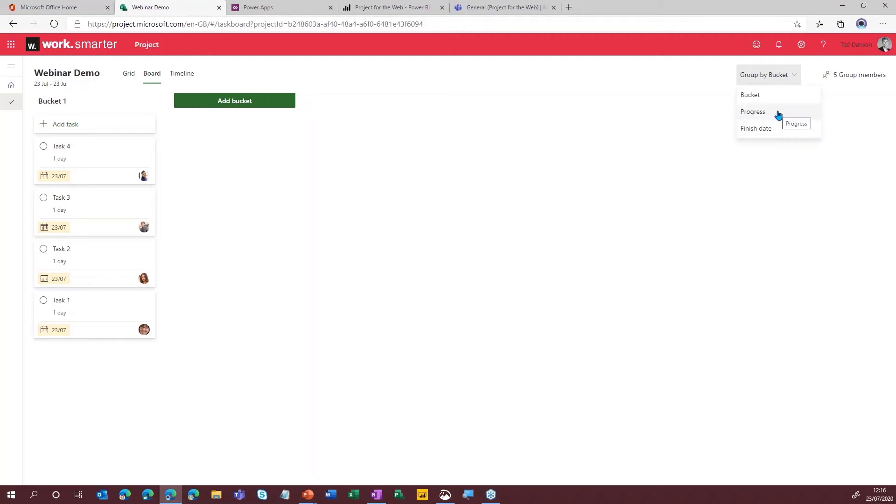
{"action": "left_click", "coordinate": [753, 112]}
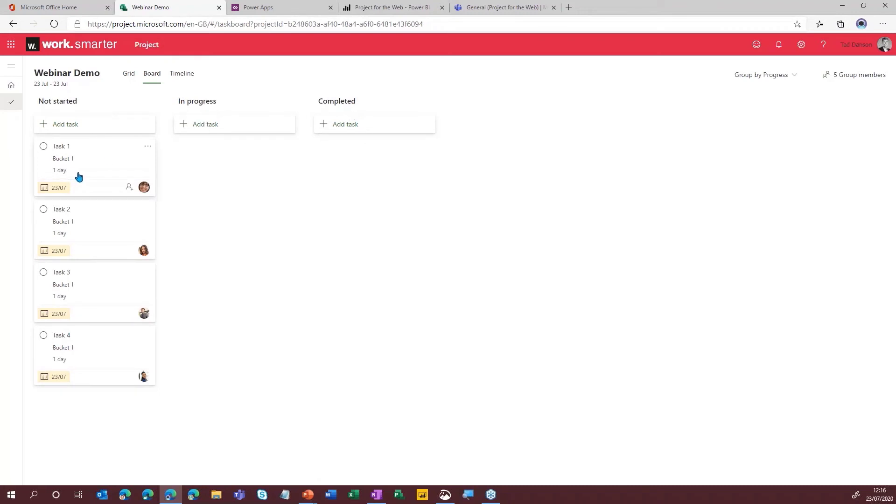
{"action": "left_click_drag", "start_coordinate": [82, 168], "coordinate": [208, 173]}
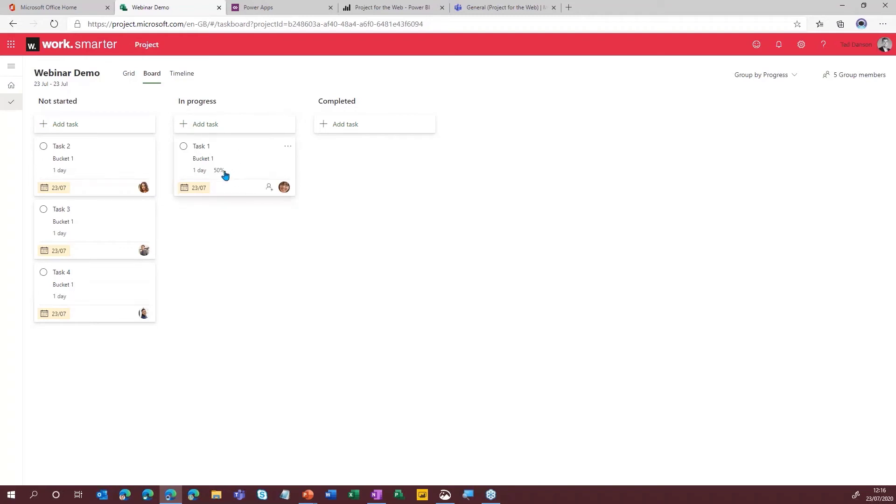
{"action": "left_click_drag", "start_coordinate": [232, 160], "coordinate": [370, 185]}
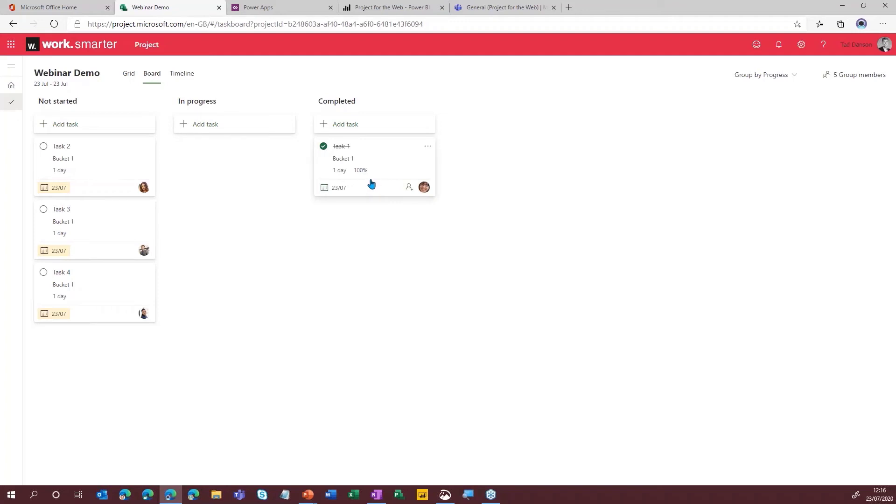
Step: Check effort completed in the grid, then drag Task 1 from Completed back to Not started
{"action": "left_click", "coordinate": [129, 77]}
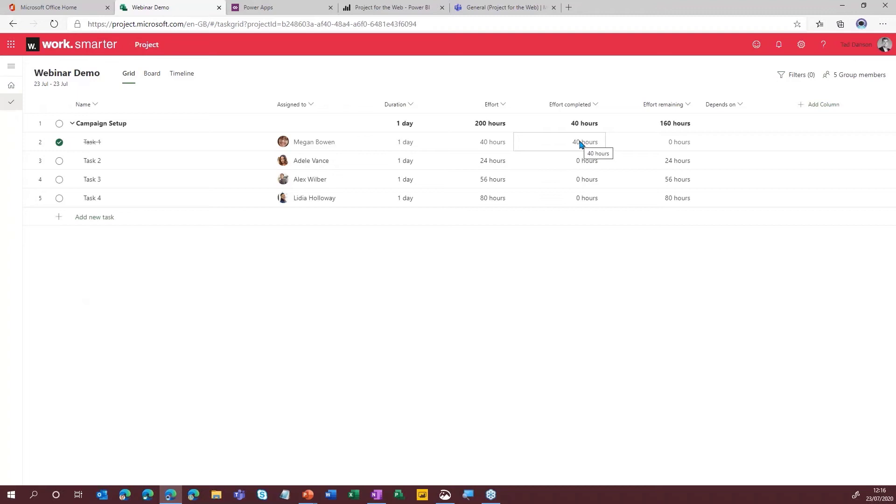
{"action": "left_click", "coordinate": [151, 74]}
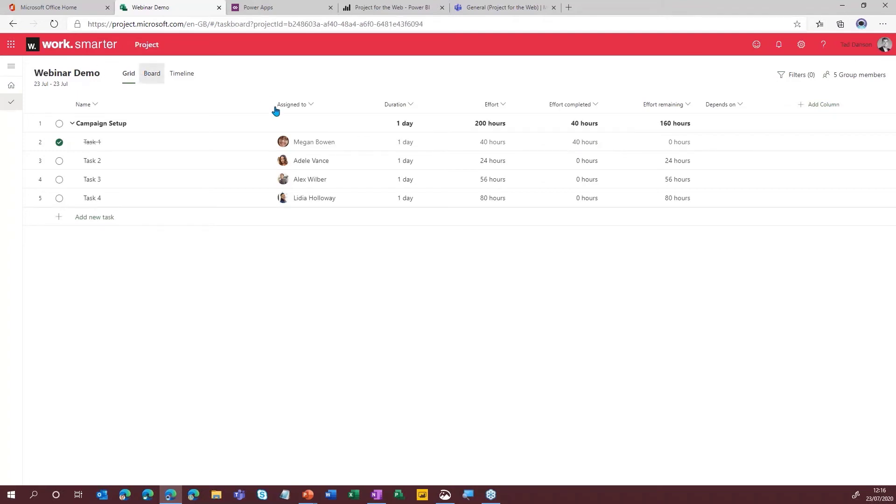
{"action": "left_click_drag", "start_coordinate": [358, 140], "coordinate": [105, 146]}
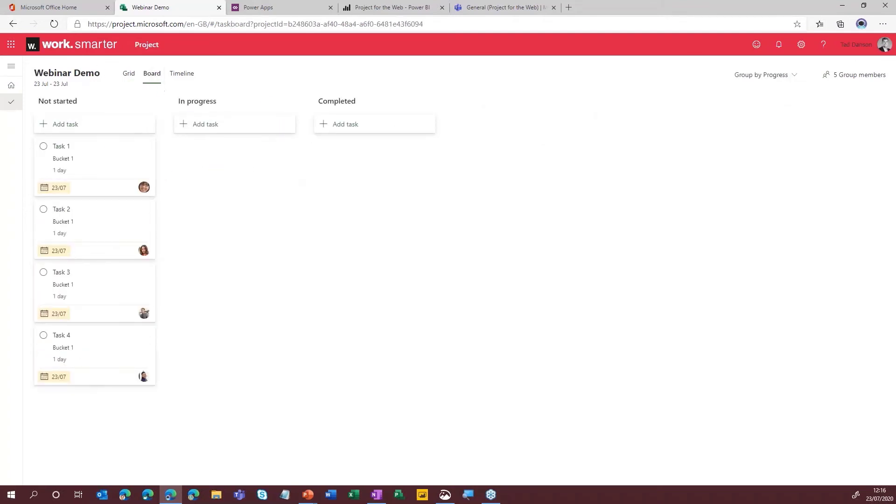
Step: In the Timeline view, make Task 2 depend on Task 1 and stretch Task 2 to end Jul 28
{"action": "left_click", "coordinate": [178, 75]}
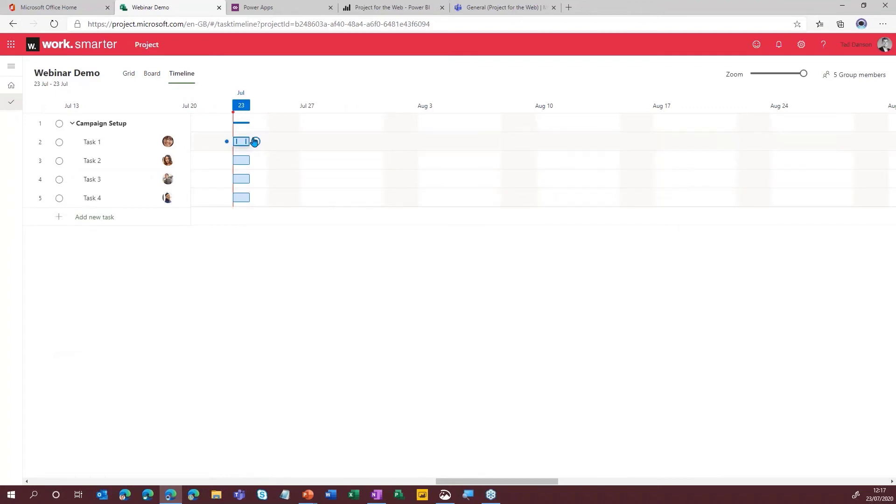
{"action": "left_click_drag", "start_coordinate": [255, 141], "coordinate": [227, 161]}
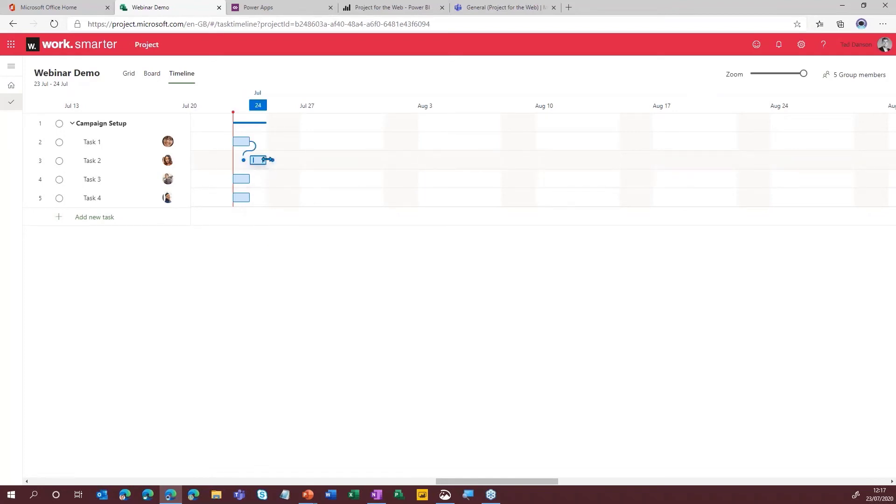
{"action": "left_click_drag", "start_coordinate": [268, 160], "coordinate": [348, 163]}
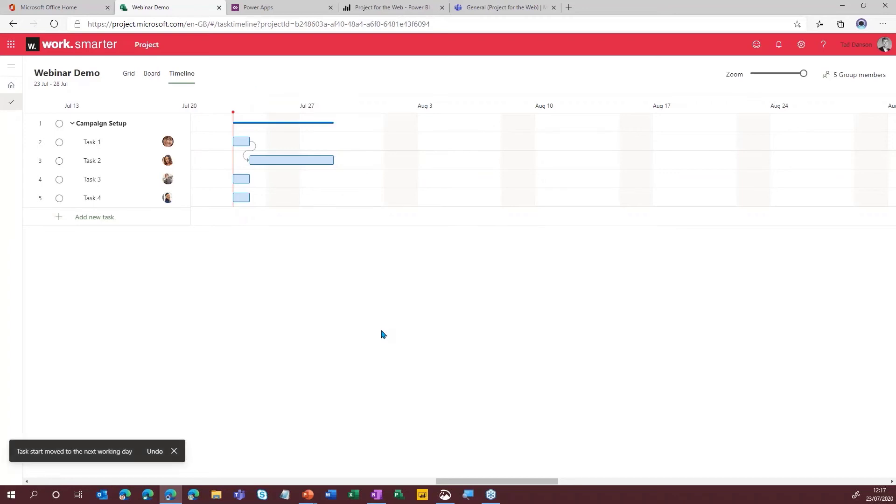
Step: Lengthen Task 3 to 7 days, chain Task 2→3→4, and mark Task 3 complete
{"action": "left_click_drag", "start_coordinate": [246, 180], "coordinate": [396, 181]}
{"action": "left_click_drag", "start_coordinate": [336, 162], "coordinate": [230, 176]}
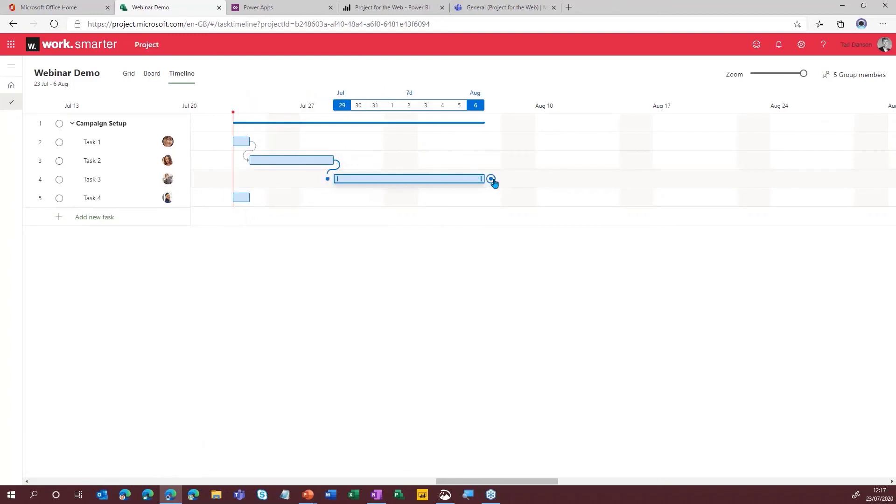
{"action": "left_click_drag", "start_coordinate": [492, 179], "coordinate": [228, 198]}
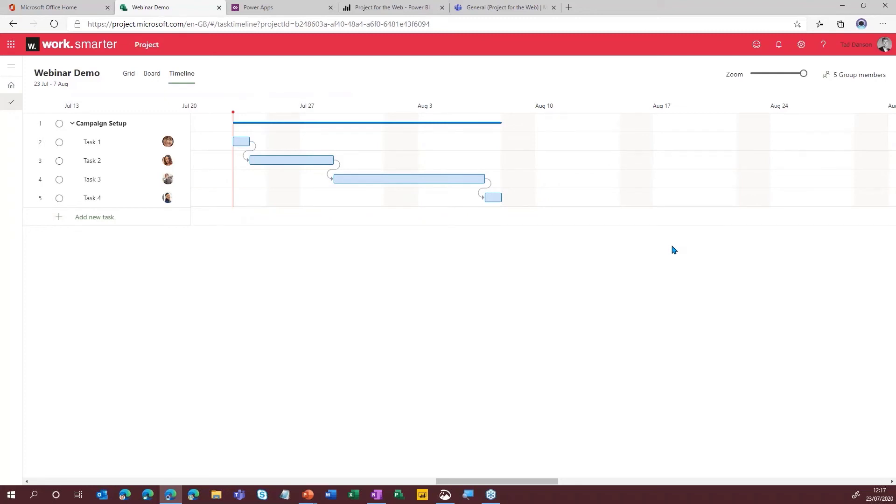
{"action": "left_click", "coordinate": [60, 181]}
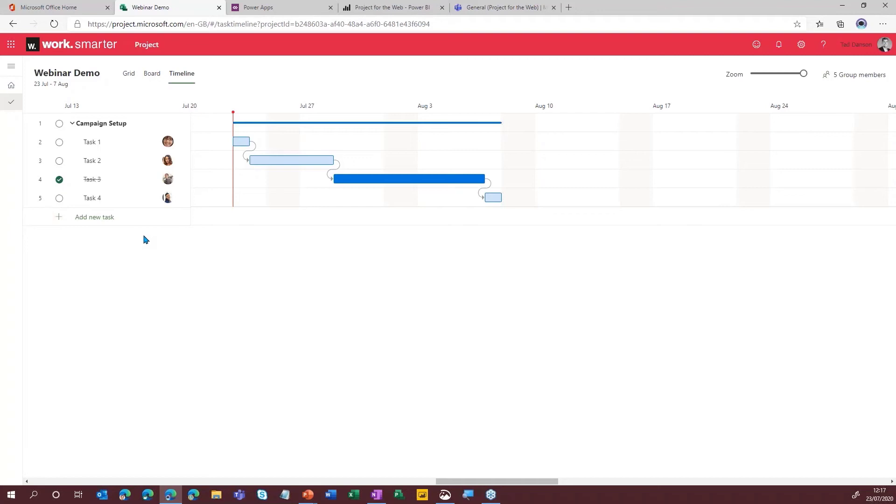
{"action": "left_click", "coordinate": [131, 76]}
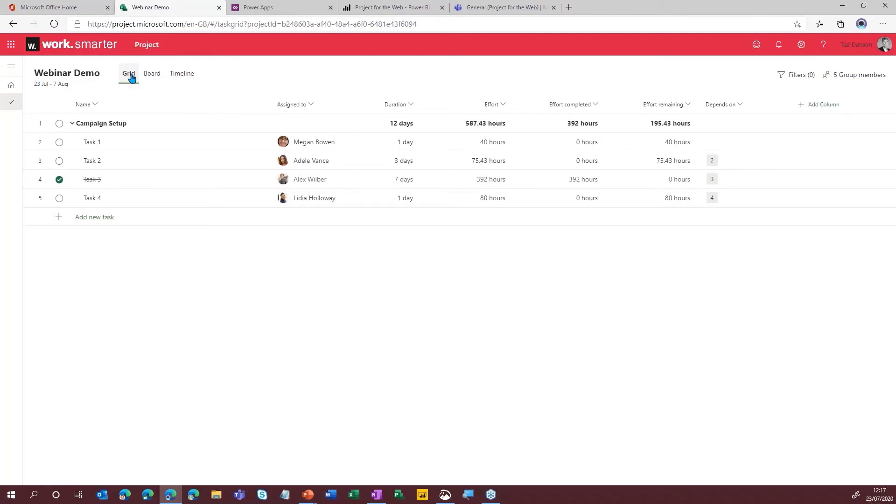
{"action": "left_click", "coordinate": [94, 142]}
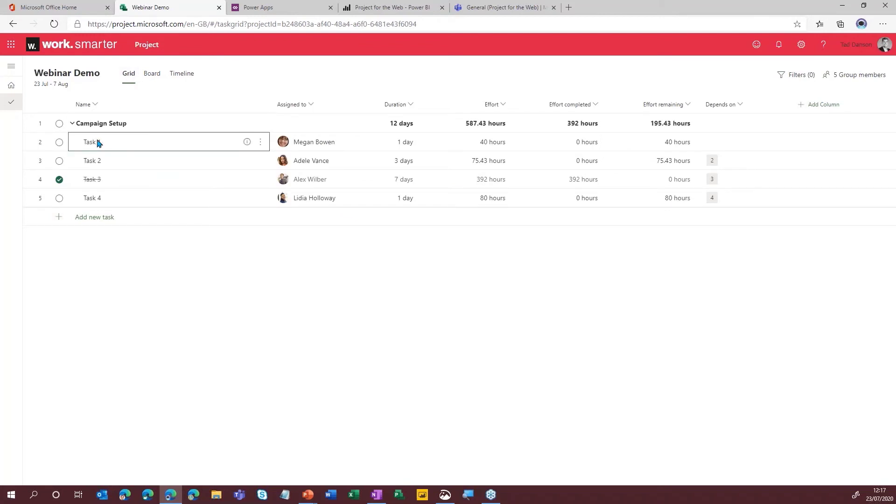
{"action": "left_click", "coordinate": [262, 142]}
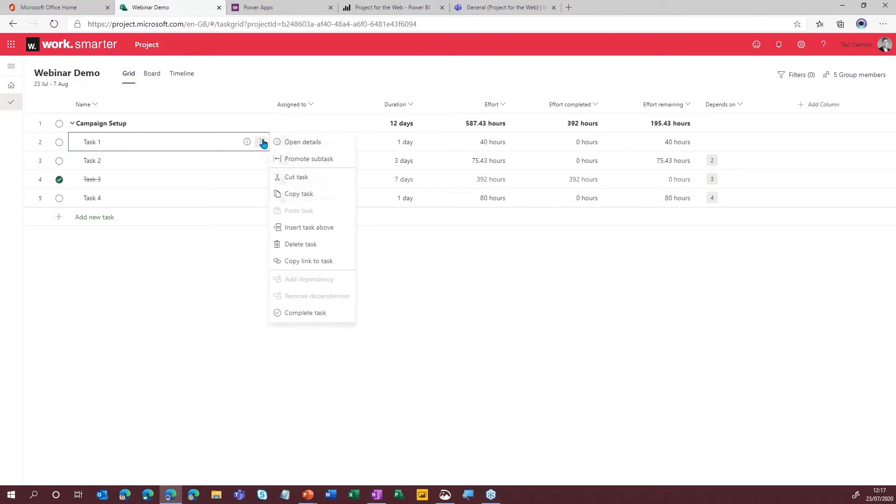
{"action": "left_click", "coordinate": [299, 144]}
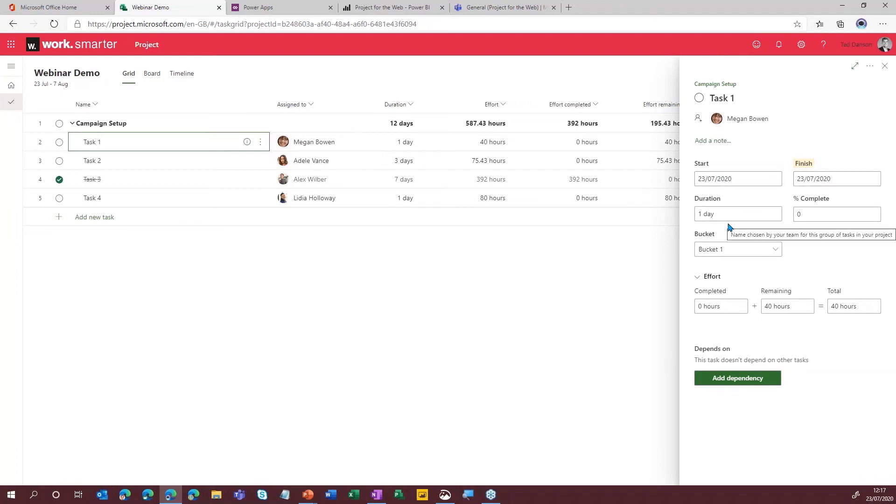
{"action": "left_click", "coordinate": [740, 251]}
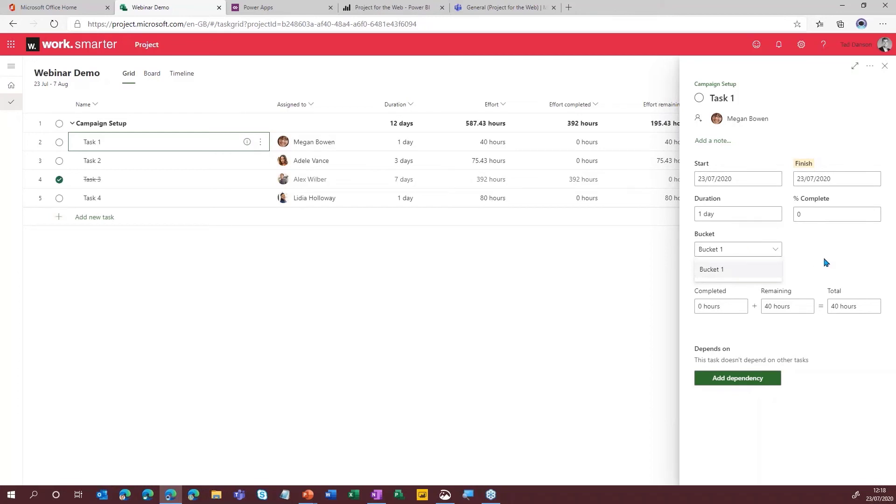
{"action": "left_click", "coordinate": [827, 262]}
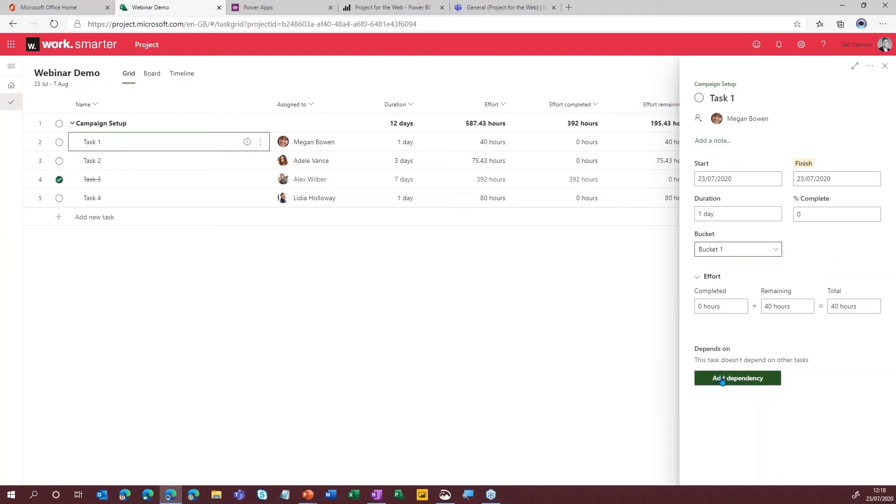
{"action": "left_click", "coordinate": [884, 65]}
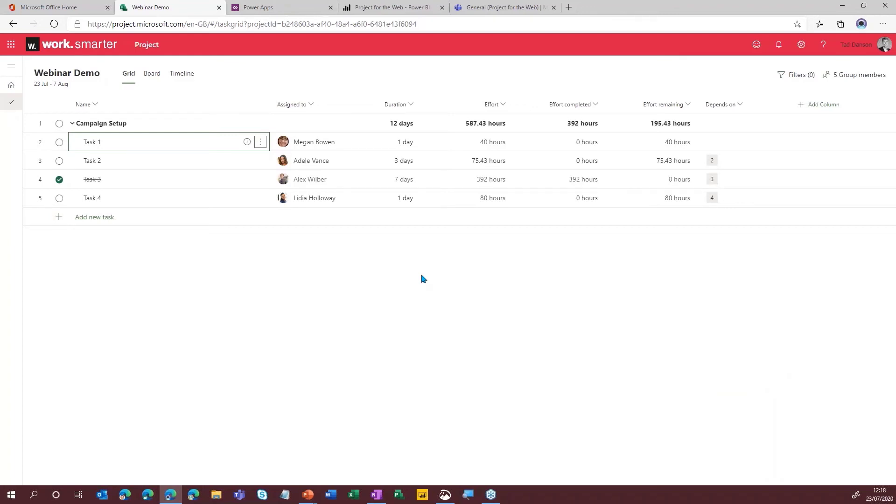
Step: In Teams, visit PMO Portal General, then open Project for the Web General's Files and Project Plan tabs
{"action": "left_click", "coordinate": [492, 9]}
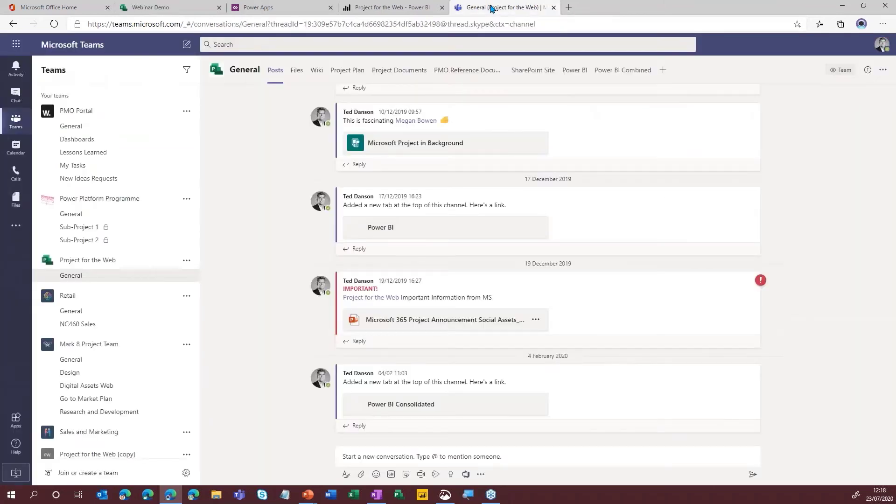
{"action": "left_click", "coordinate": [72, 127]}
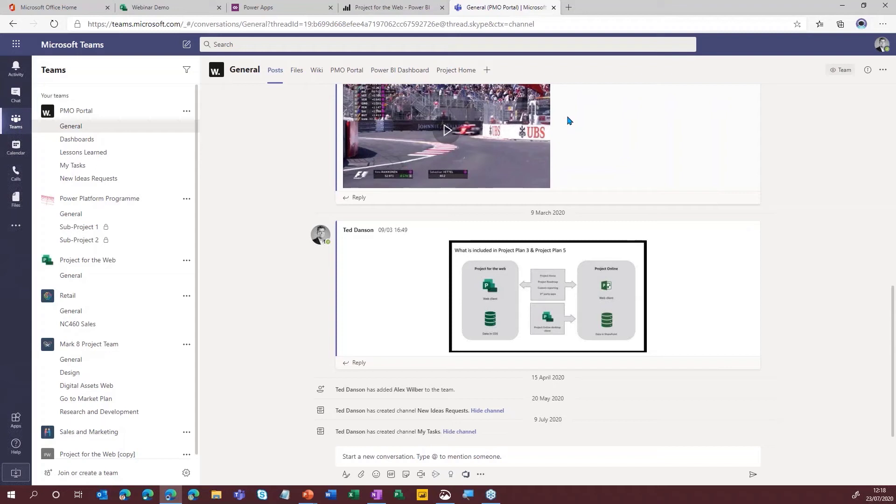
{"action": "left_click", "coordinate": [81, 265]}
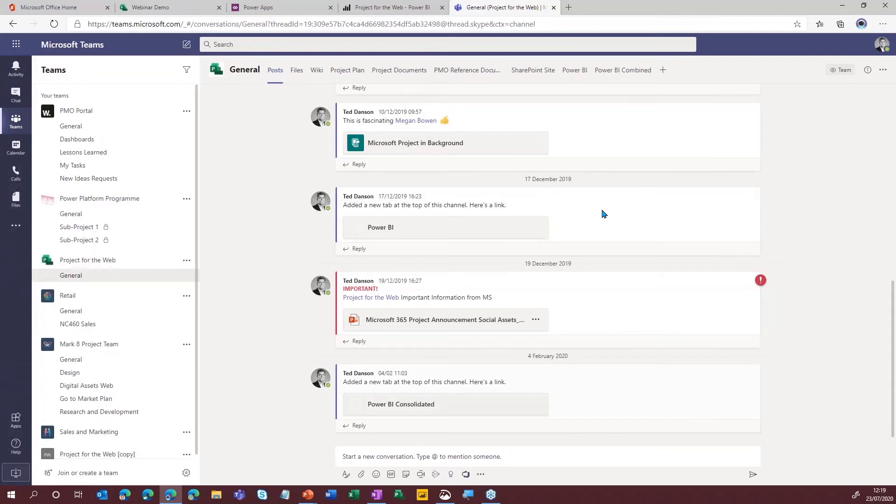
{"action": "mouse_move", "coordinate": [602, 214]}
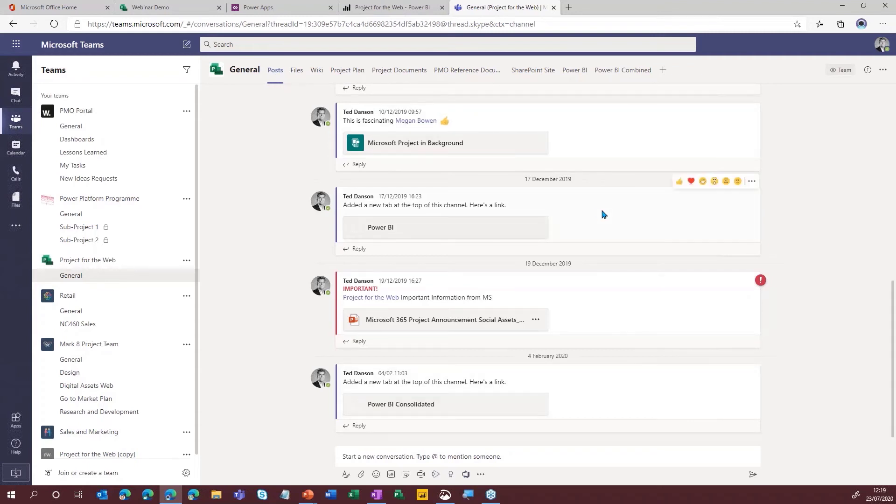
{"action": "left_click", "coordinate": [297, 70]}
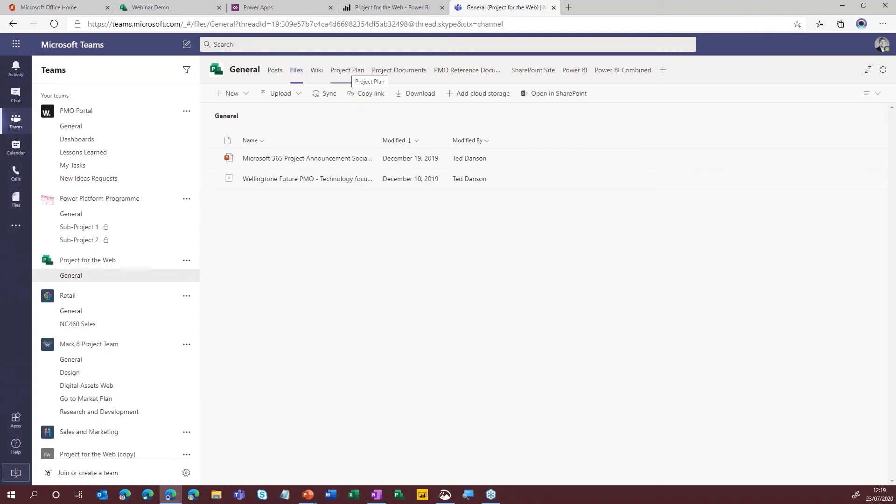
{"action": "left_click", "coordinate": [348, 70]}
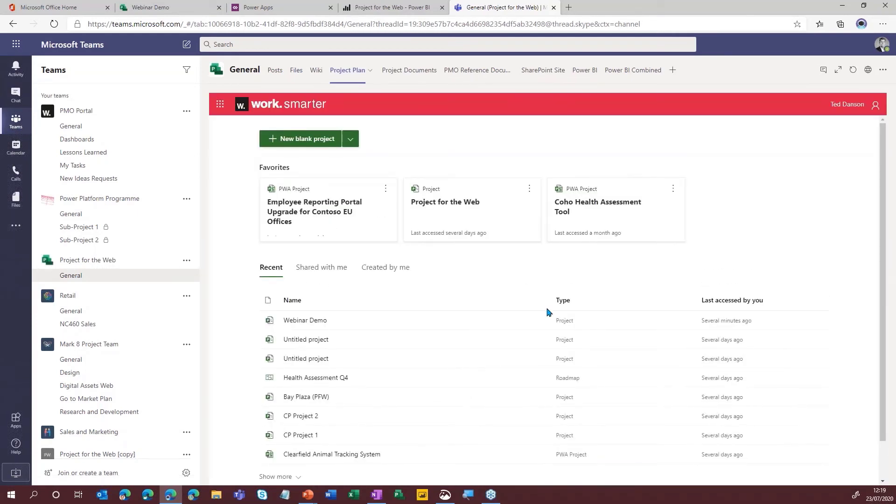
Step: Open the Project for the Web plan, view it as Board then Timeline, and expand then collapse the tab
{"action": "left_click", "coordinate": [497, 202]}
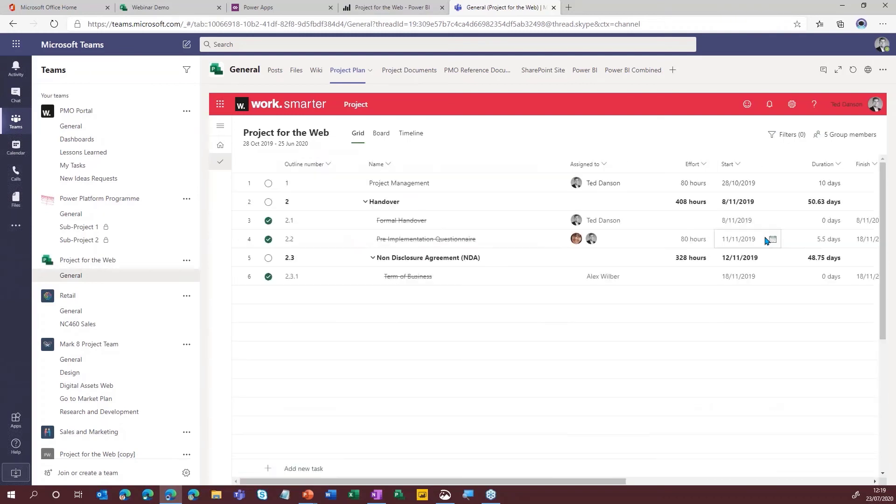
{"action": "left_click", "coordinate": [382, 134]}
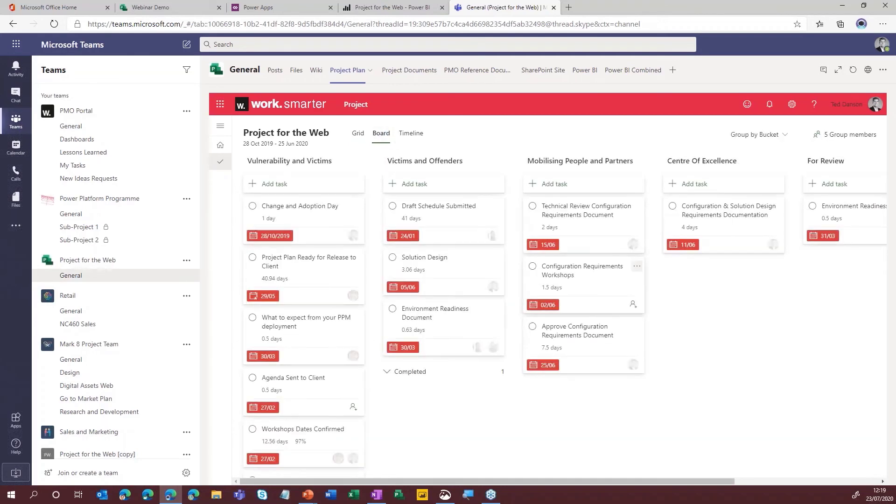
{"action": "left_click", "coordinate": [409, 134]}
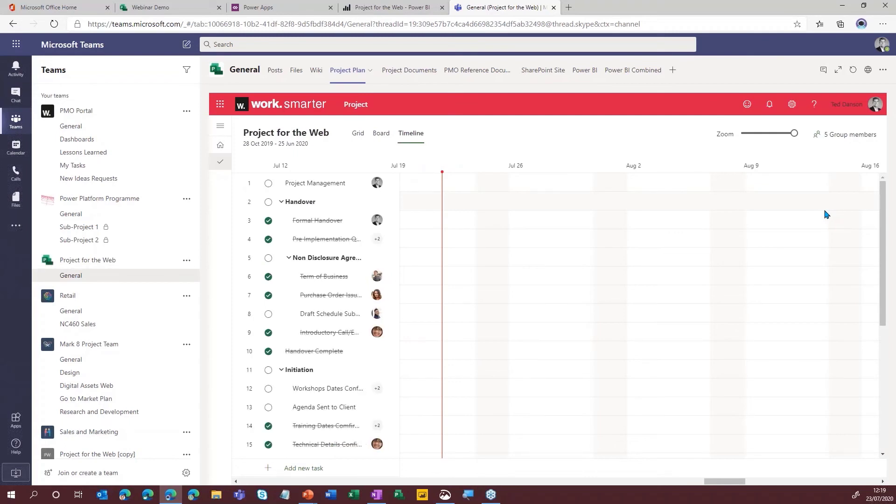
{"action": "left_click", "coordinate": [838, 70]}
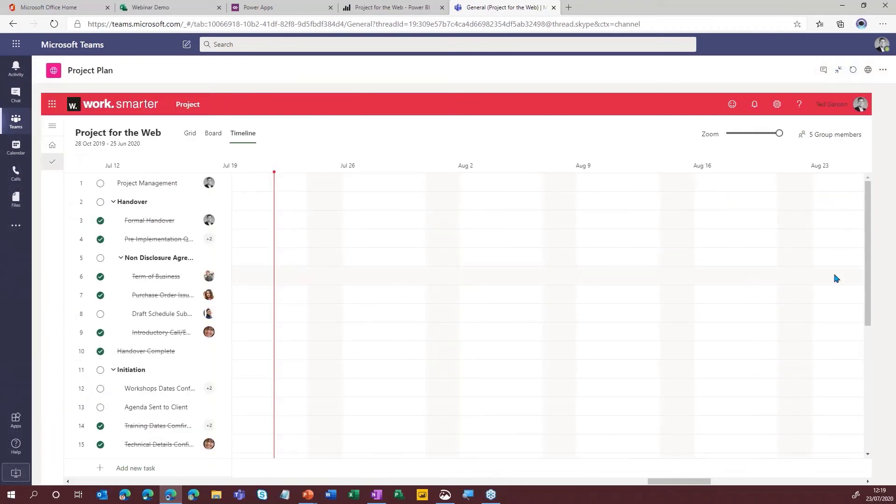
{"action": "left_click", "coordinate": [839, 70]}
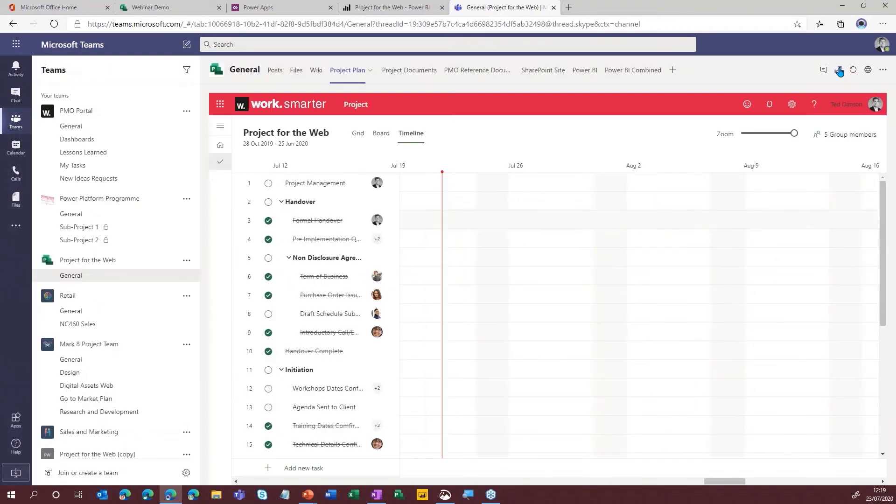
Step: Open the Power BI channel tab and expand it to full width
{"action": "left_click", "coordinate": [586, 70]}
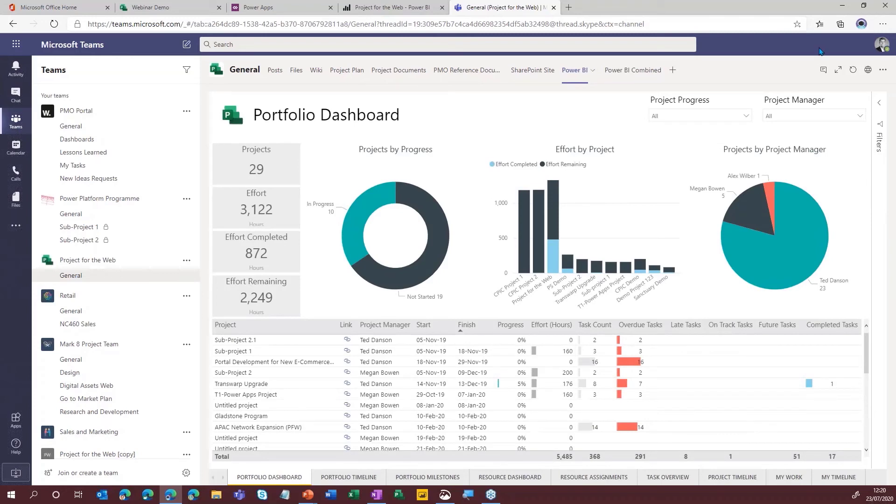
{"action": "left_click", "coordinate": [840, 71]}
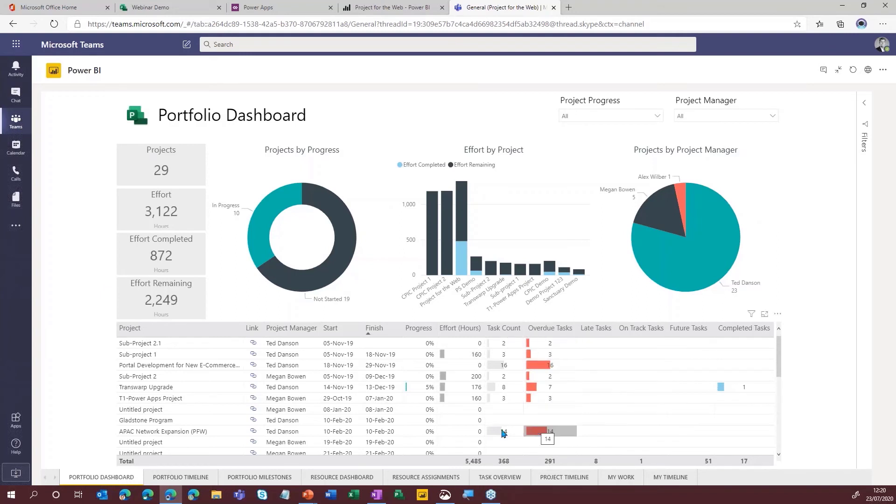
Step: Page through the Portfolio Timeline, Portfolio Milestones and Resource Dashboard report pages
{"action": "left_click", "coordinate": [167, 478]}
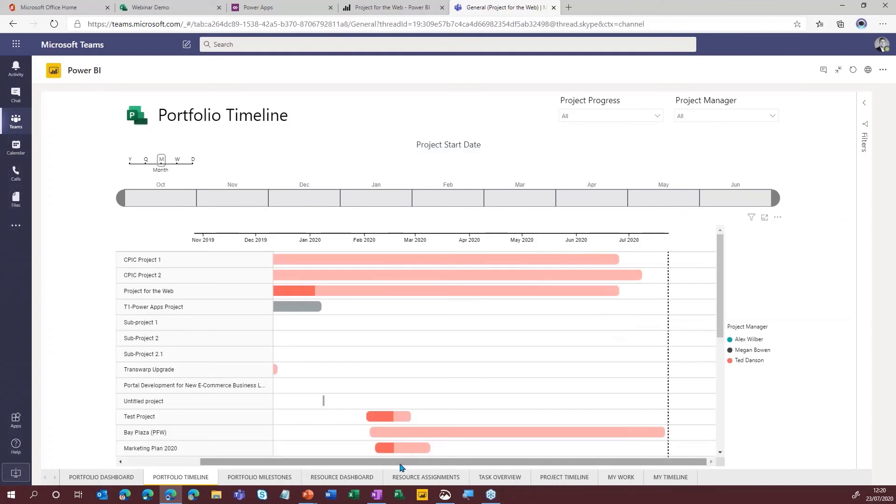
{"action": "scroll", "coordinate": [372, 465], "scroll_direction": "left", "scroll_amount": 1}
{"action": "left_click_drag", "start_coordinate": [372, 466], "coordinate": [301, 463]}
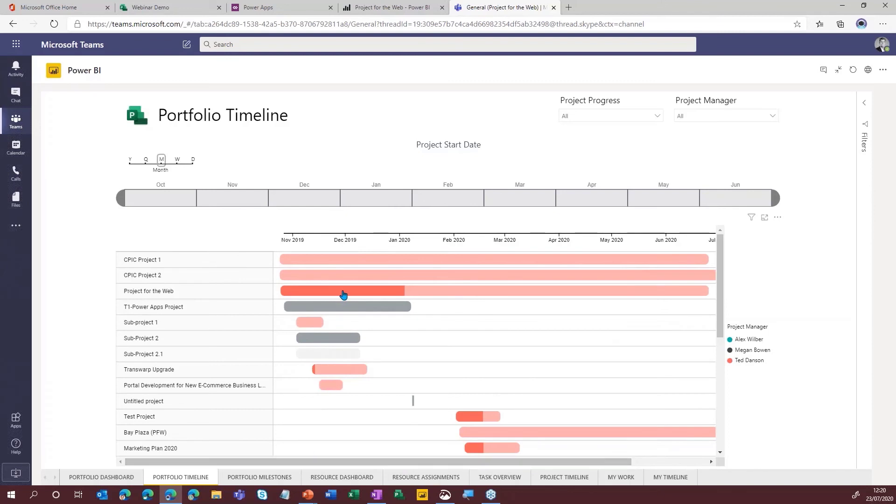
{"action": "mouse_move", "coordinate": [344, 295]}
{"action": "left_click", "coordinate": [259, 475]}
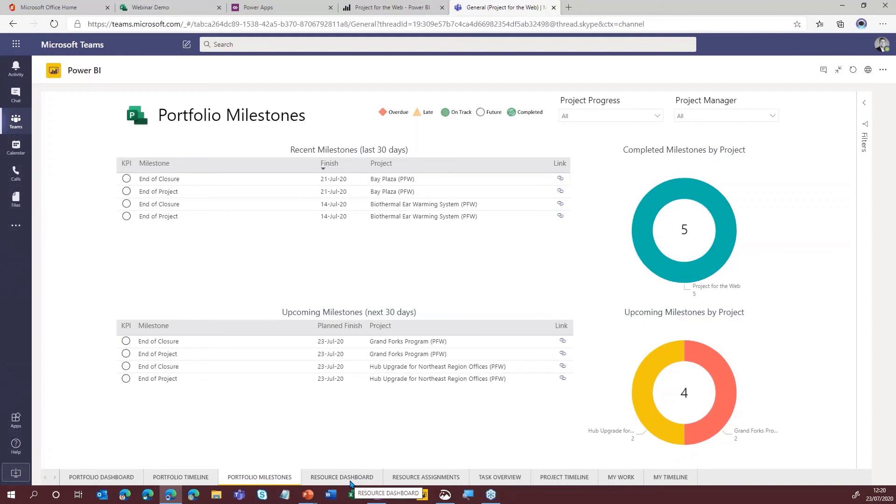
{"action": "left_click", "coordinate": [351, 481]}
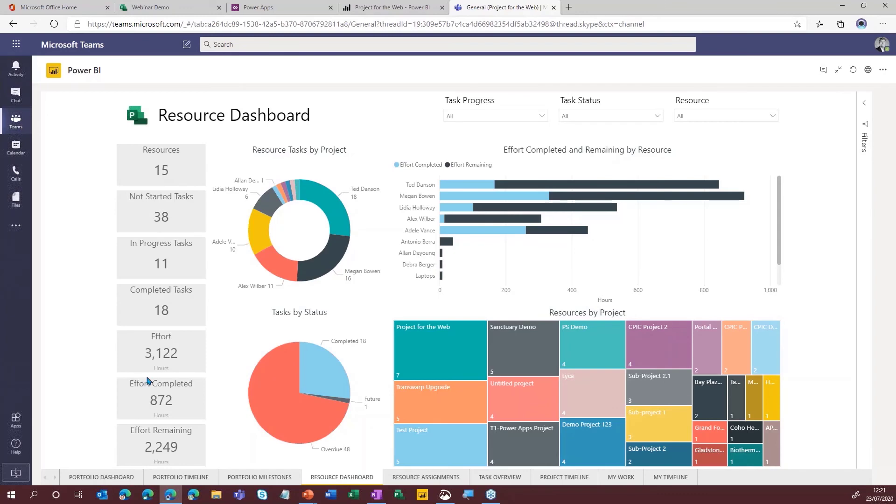
Step: View the Resource Assignments, My Work and Task Overview report pages in turn
{"action": "left_click", "coordinate": [427, 479]}
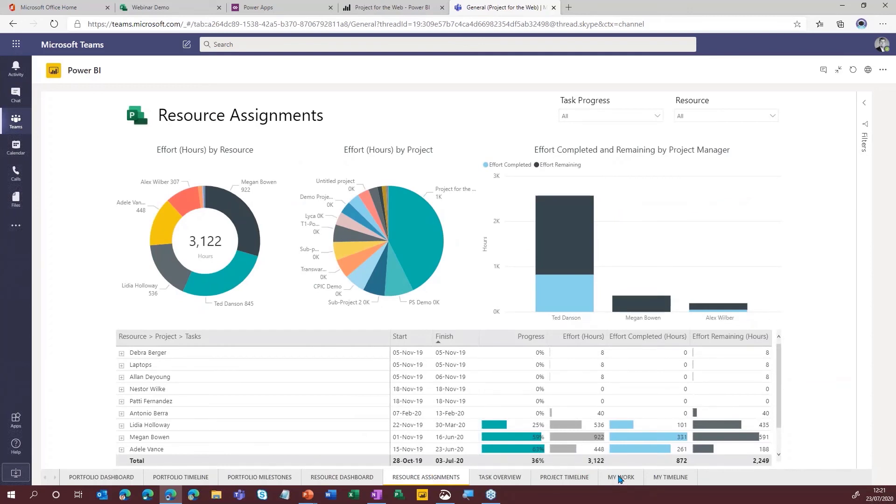
{"action": "left_click", "coordinate": [620, 478]}
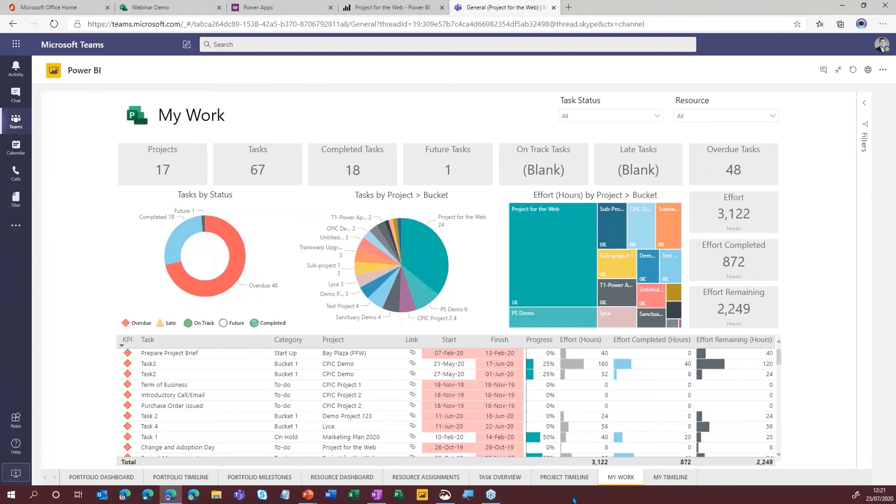
{"action": "left_click", "coordinate": [502, 477]}
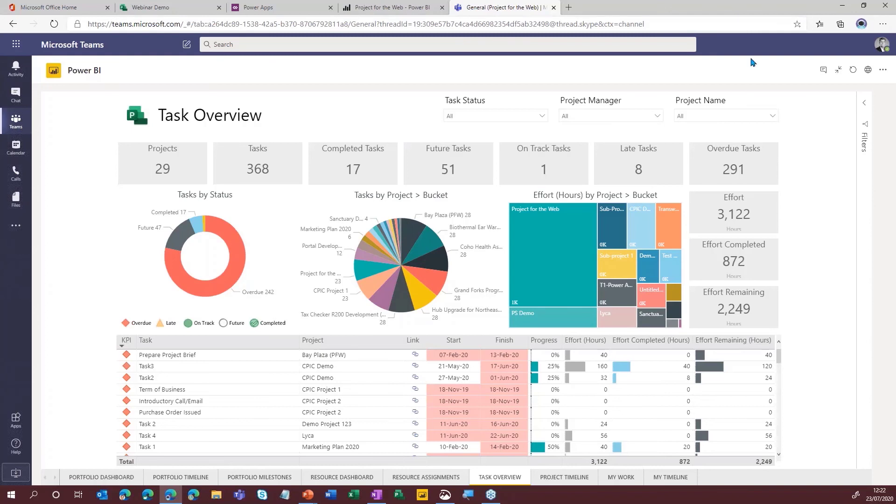
Step: Collapse the Power BI report back into the channel and open the Power BI Combined tab
{"action": "left_click", "coordinate": [837, 71]}
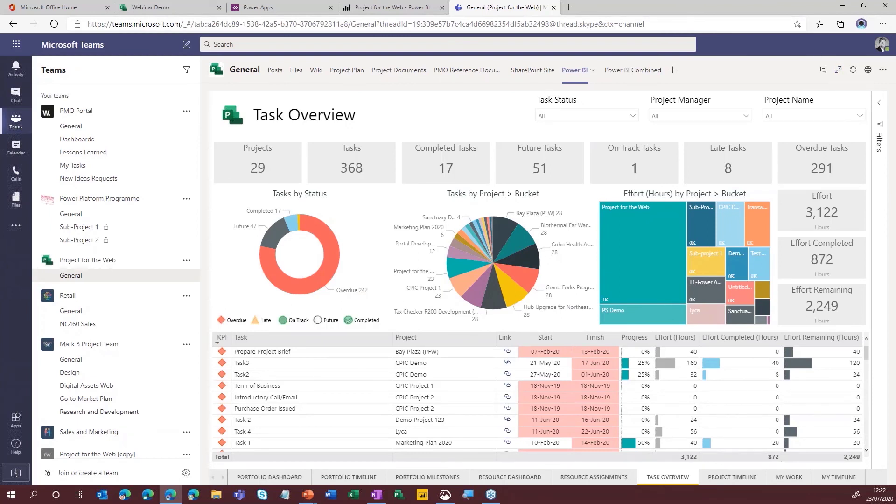
{"action": "left_click", "coordinate": [634, 75]}
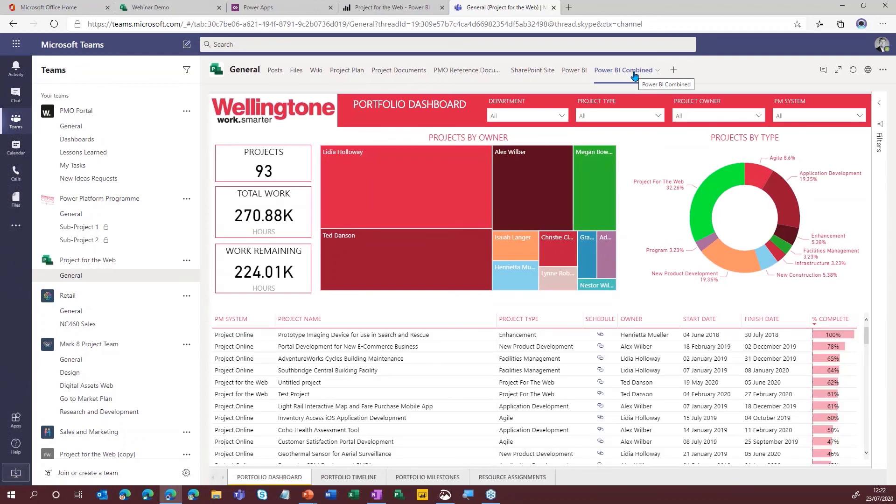
Step: Expand the Power BI Combined report to full width and go to its Portfolio Timeline page
{"action": "left_click", "coordinate": [839, 70]}
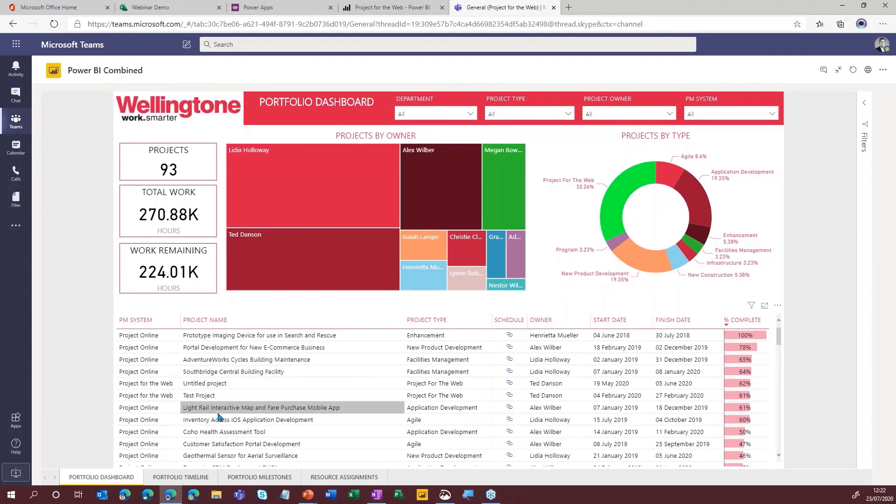
{"action": "left_click", "coordinate": [183, 477]}
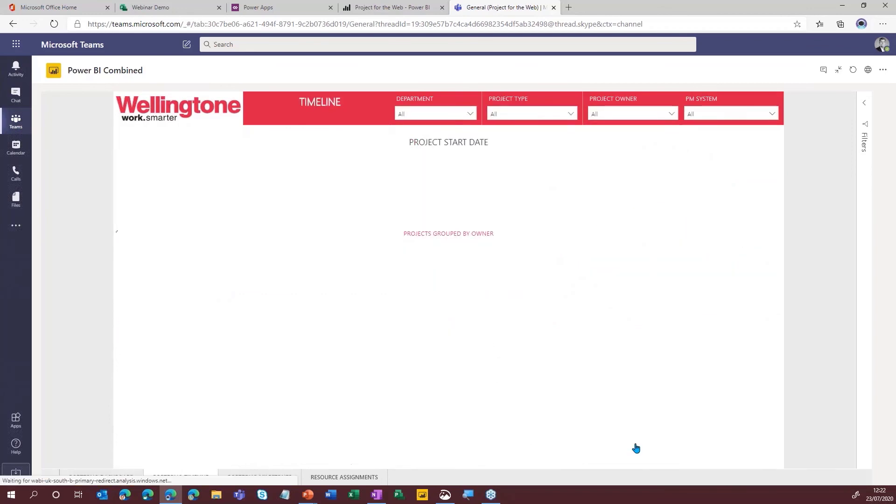